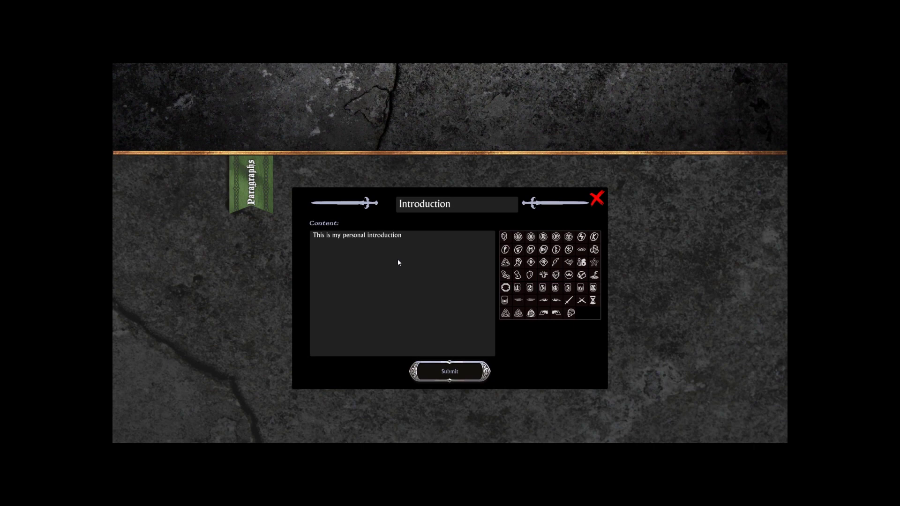
Step: Submit the quest introduction and set the rewards per hero to 5 soulpoints, 20 crowns and 1 treasure
left_click(439, 372)
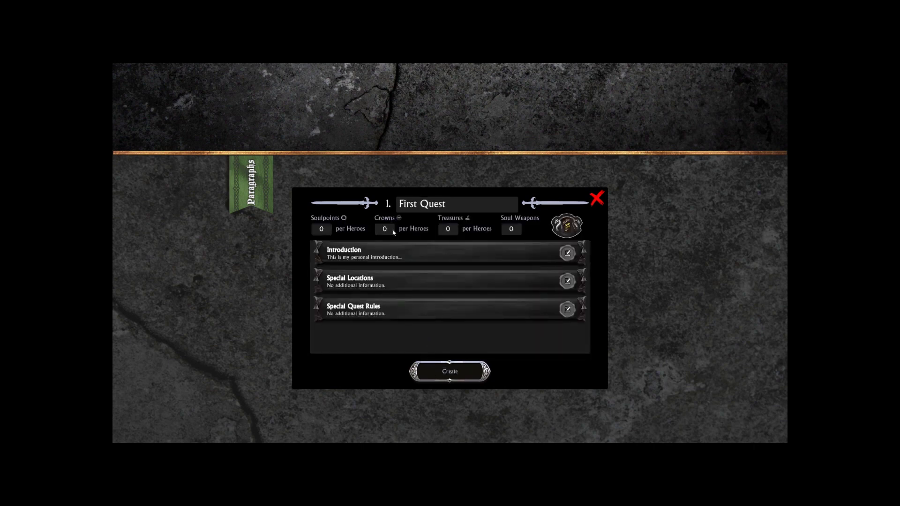
left_click(322, 229)
left_click(386, 230)
type("20")
Step: Enter values for the first two enemy types in both the Enemies 2-3 and Enemies 4-5 rows and save them to the quest
left_click(567, 229)
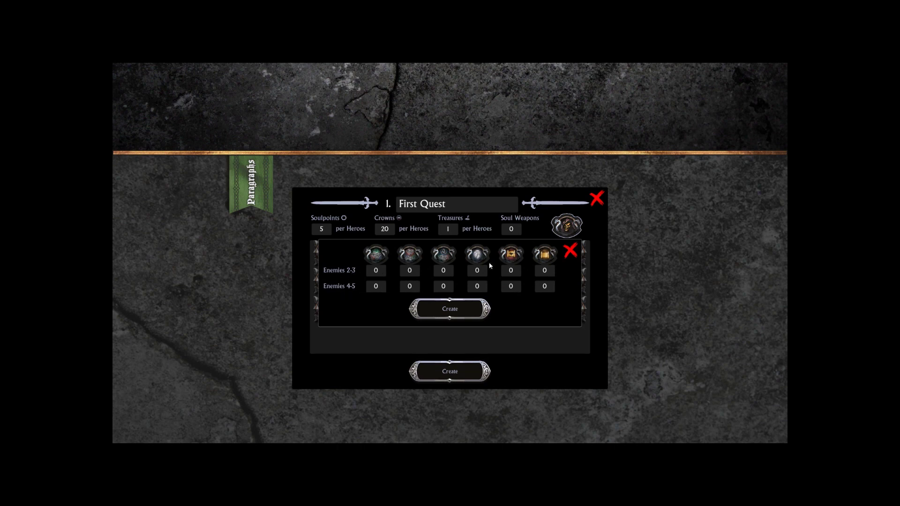
left_click(380, 273)
left_click(381, 289)
left_click(408, 274)
left_click(411, 288)
left_click(452, 309)
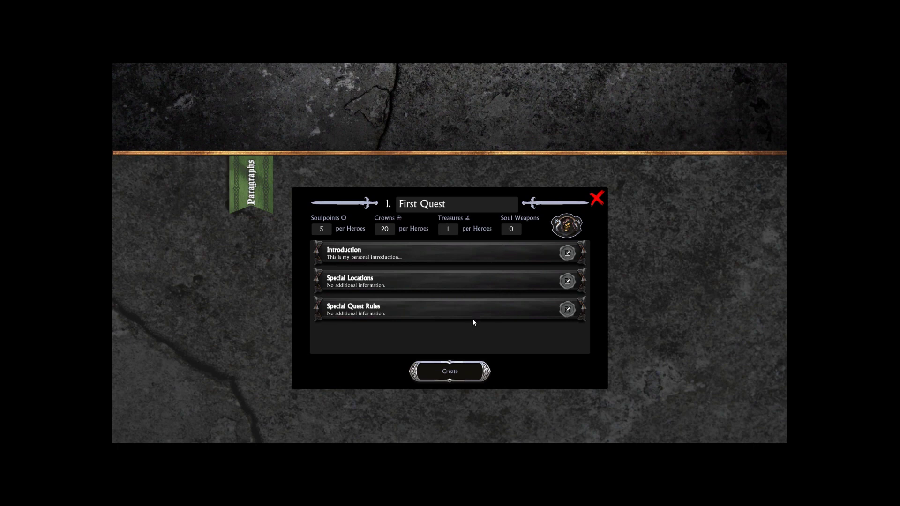
Step: Create a quest paragraph titled "Paragraph" with the text "This is the paragraph text" and delete it again
left_click(458, 373)
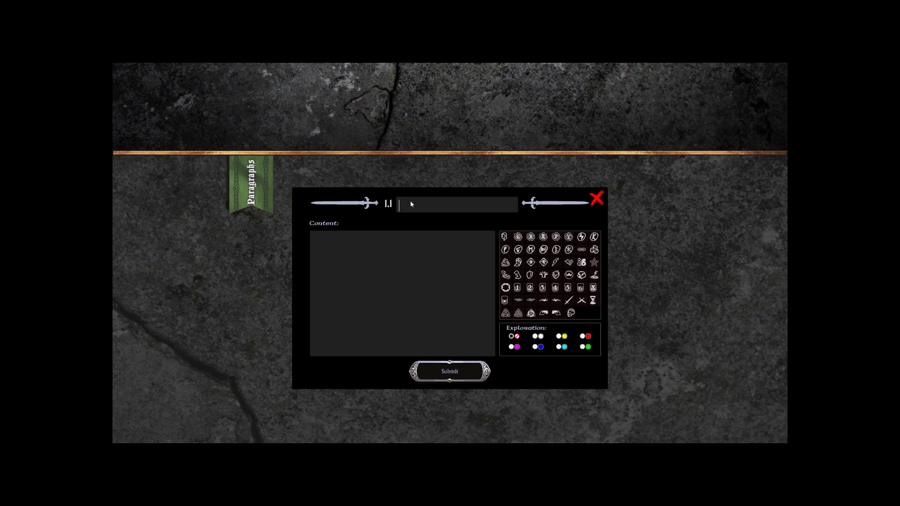
type("Paragraph")
left_click(401, 251)
type("This is the paragraph text")
left_click(422, 364)
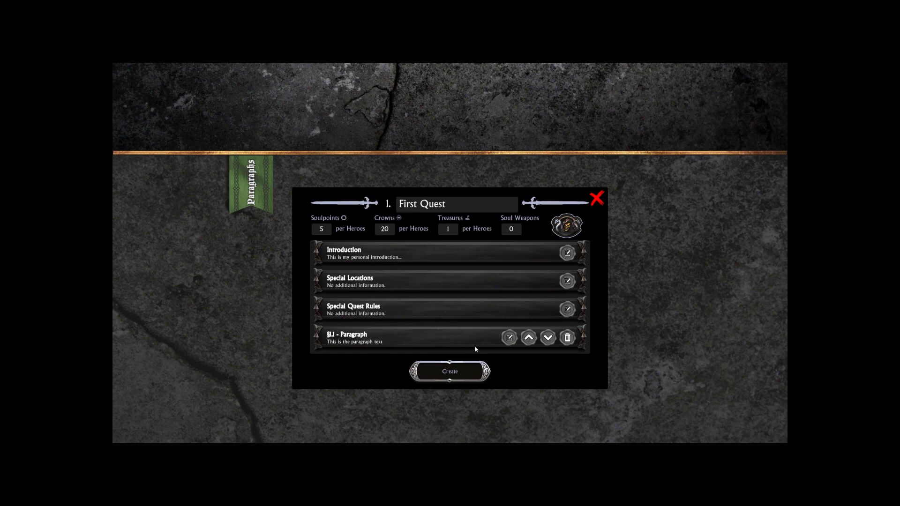
left_click(567, 338)
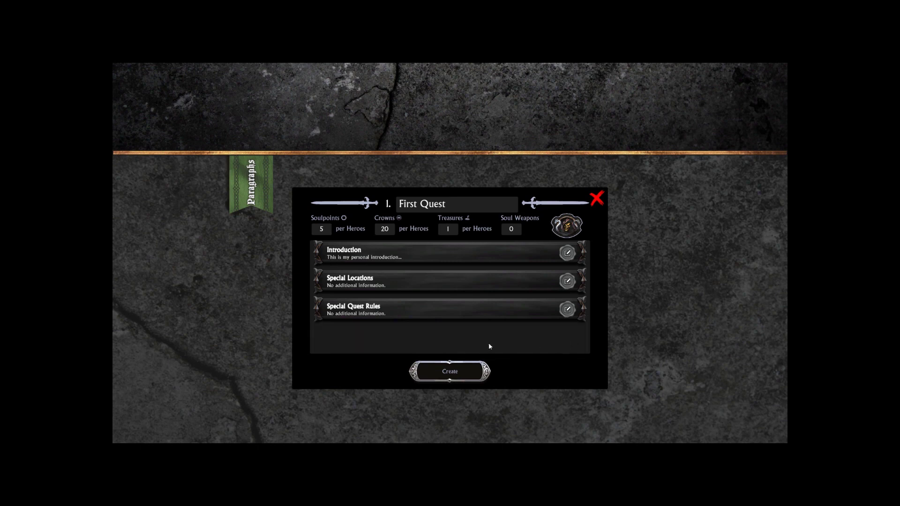
Step: Close the quest editor and switch the map tile selection from Immortal Souls to Arcane Portal and back to Immortal Souls
left_click(595, 203)
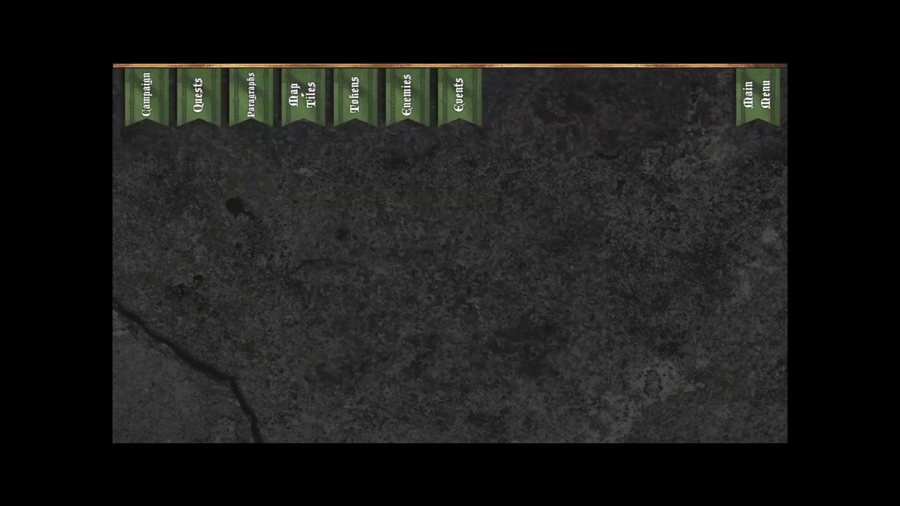
left_click(302, 96)
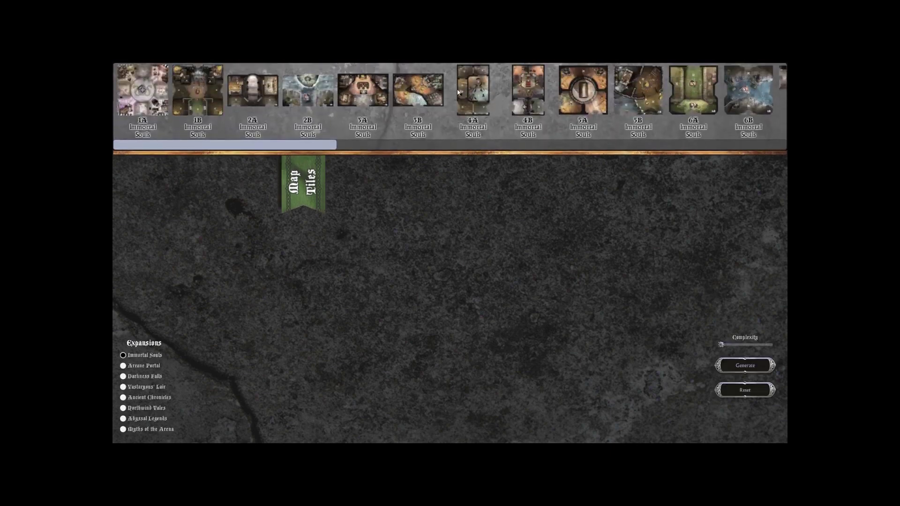
left_click(123, 356)
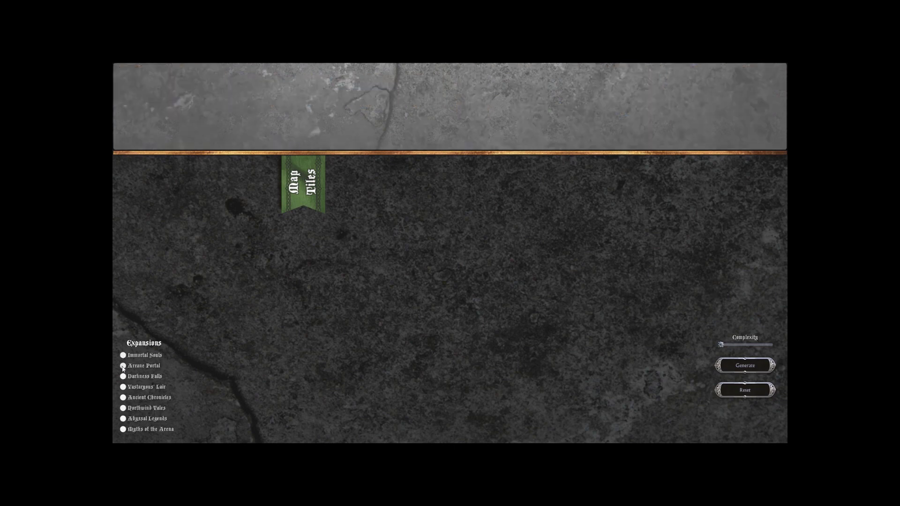
left_click(123, 366)
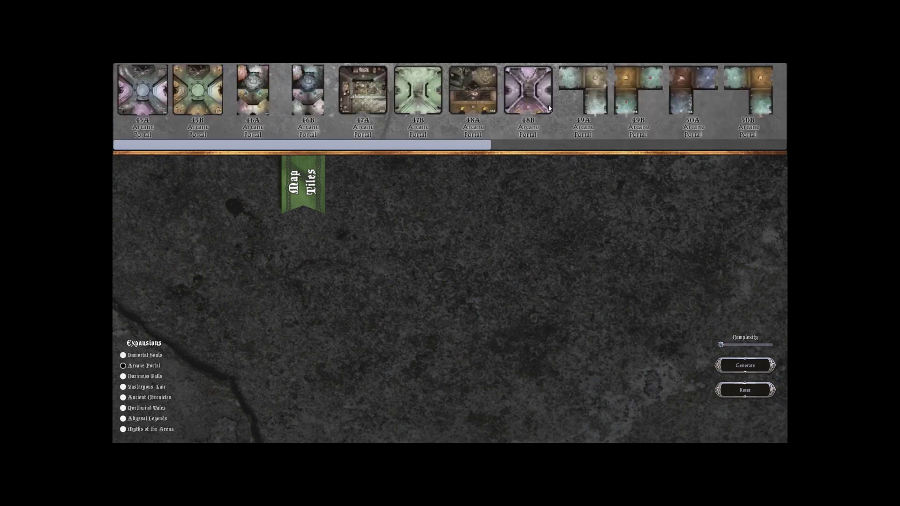
left_click(122, 355)
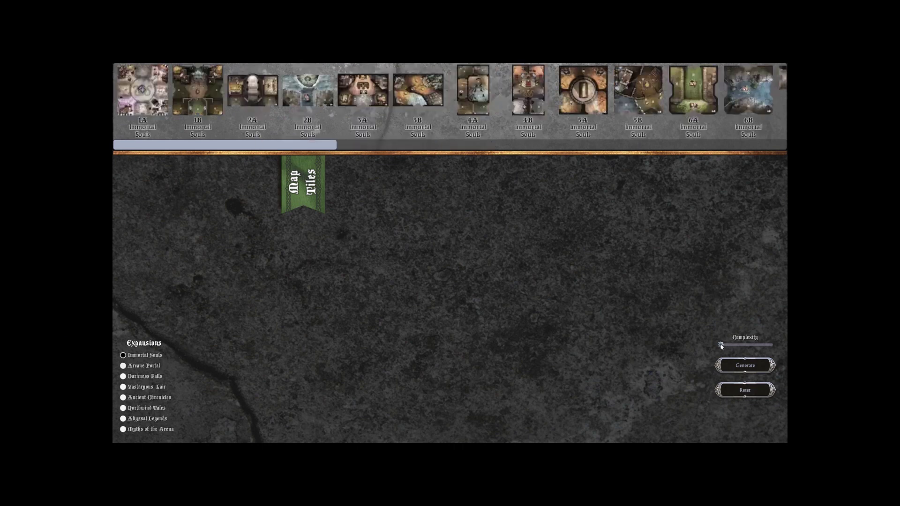
Step: Generate a map layout with the complexity raised to just under half and attach tile 7A to its western end
left_click_drag(721, 346, 739, 347)
left_click(733, 371)
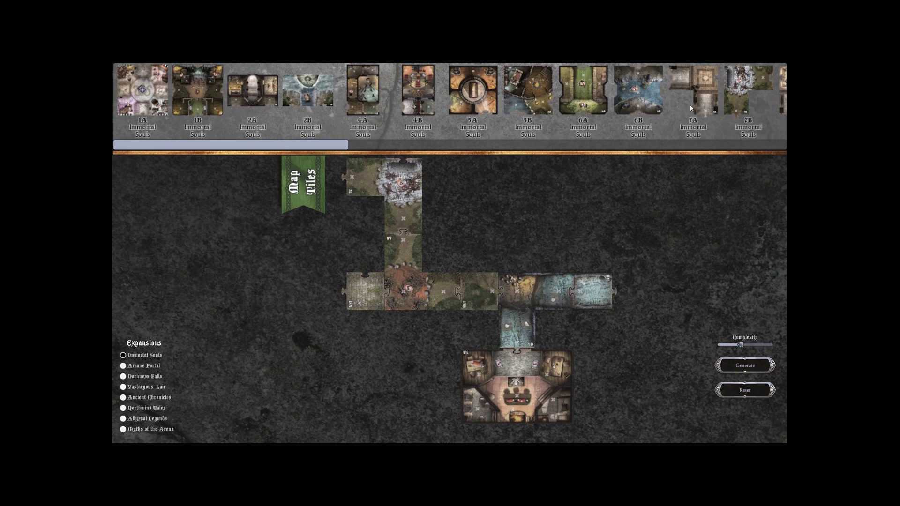
left_click_drag(690, 105, 307, 315)
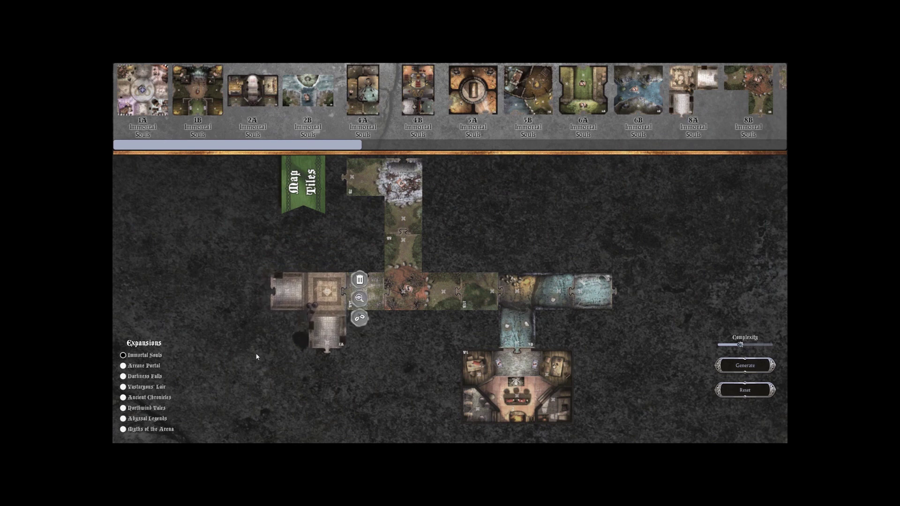
Step: Delete the northernmost map tile and move the small water tile from the eastern end to the western end of tile 7A
left_click(402, 192)
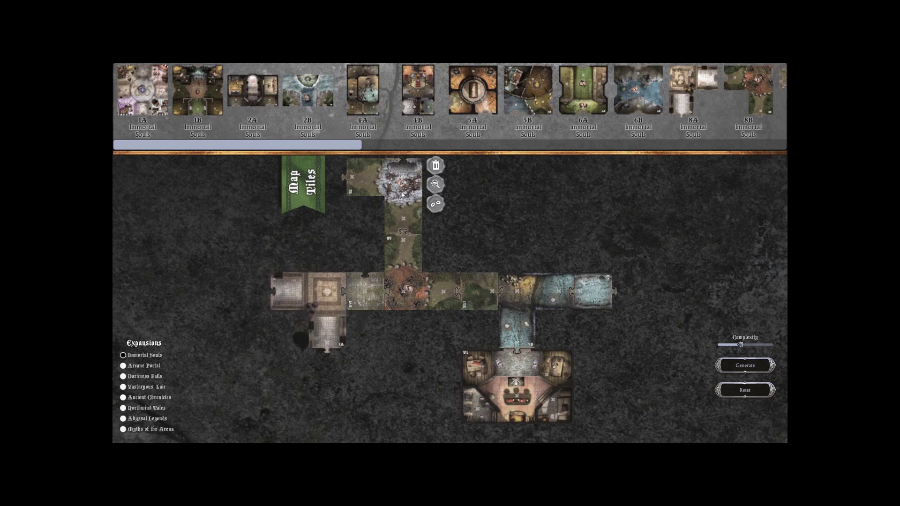
left_click(435, 166)
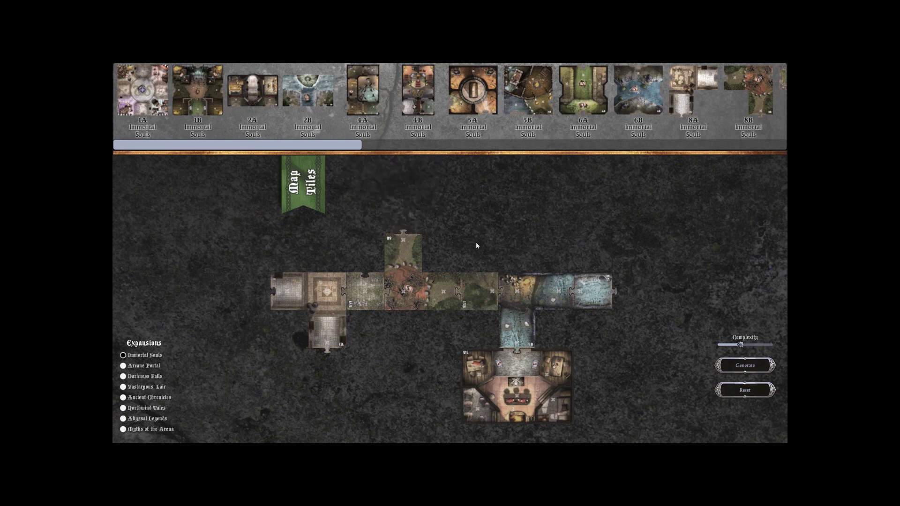
left_click(572, 290)
left_click_drag(593, 291, 249, 293)
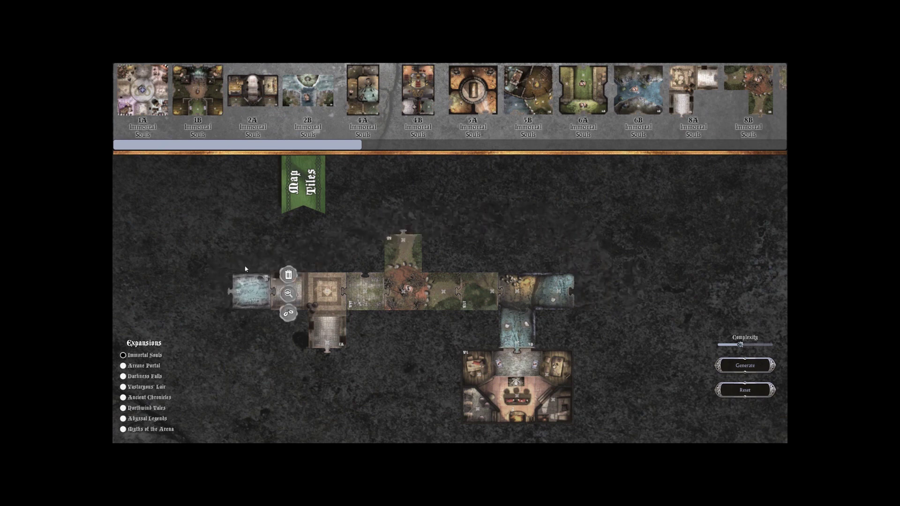
left_click(242, 243)
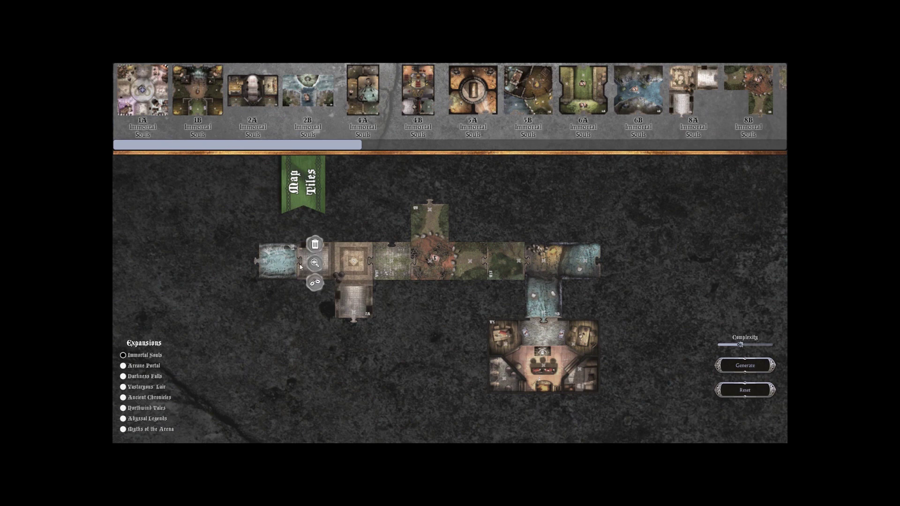
Step: Outline the western water tile, tile 7A and the adjoining small tile as one marked area
left_click(315, 266)
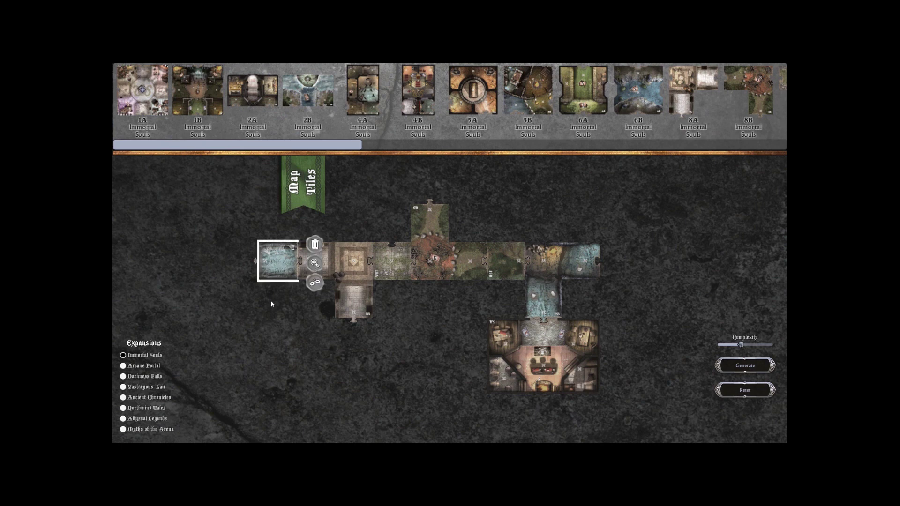
mouse_move(340, 263)
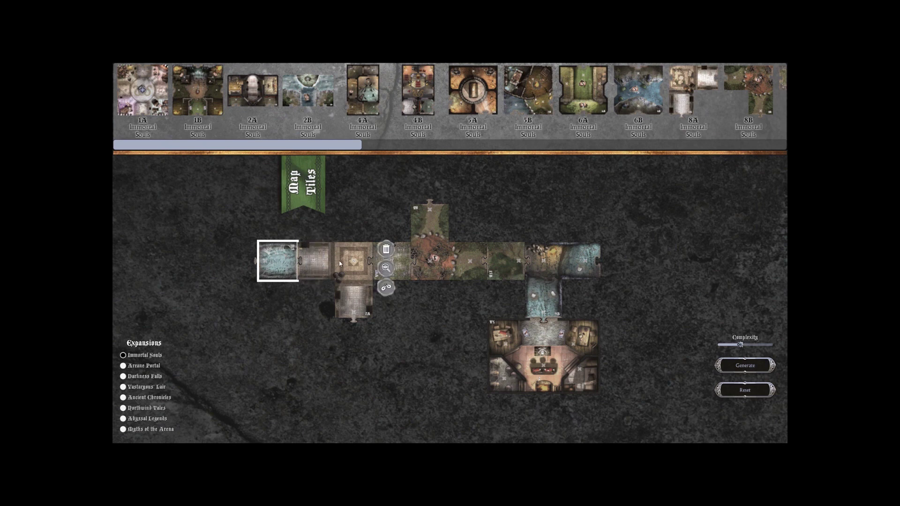
left_click(386, 269)
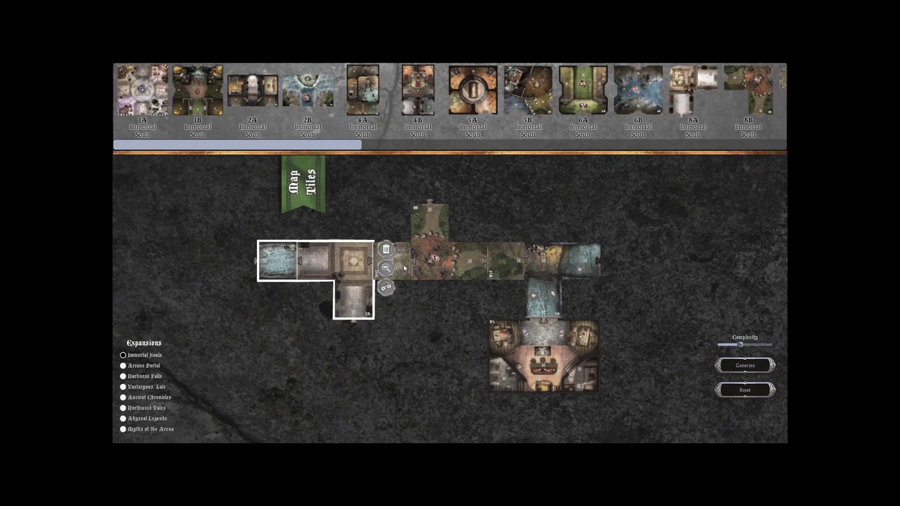
mouse_move(397, 255)
left_click(428, 262)
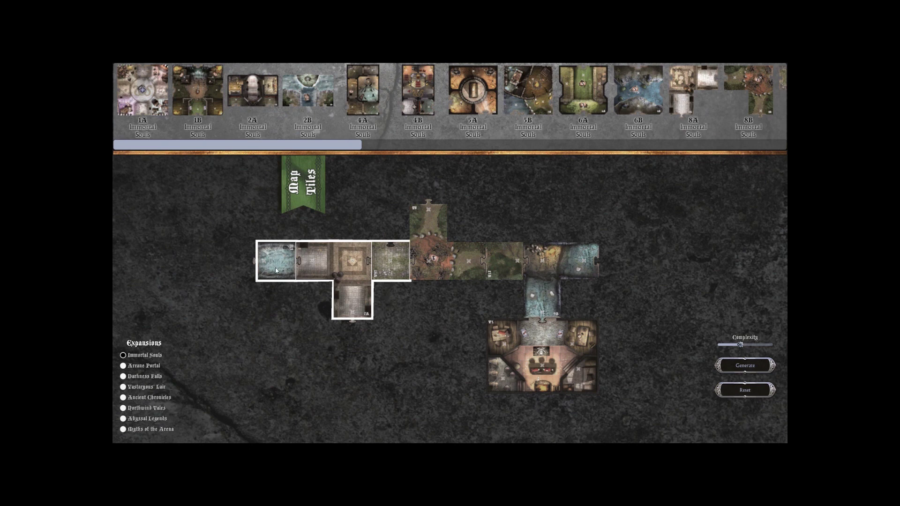
Step: Place a waypoint token on the reddish junction tile beside the outlined area and create its paragraph in the Book of Secrets
left_click(305, 189)
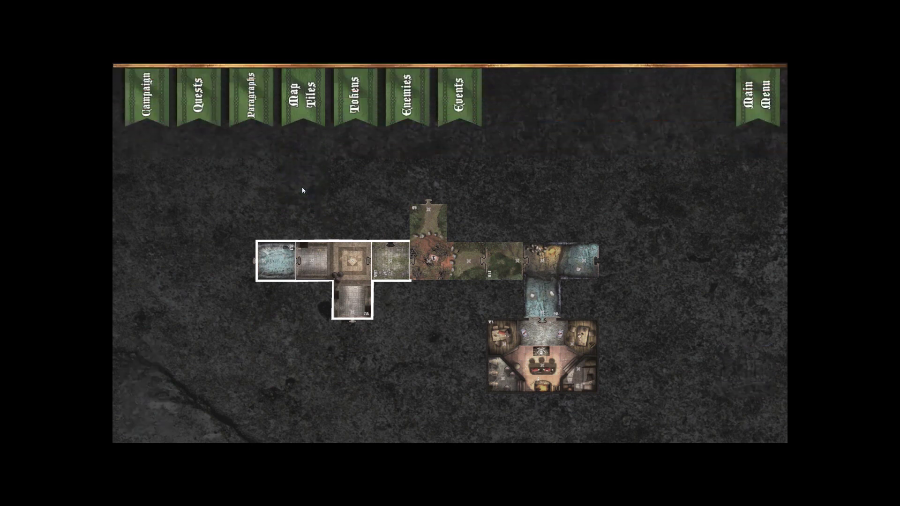
left_click(356, 99)
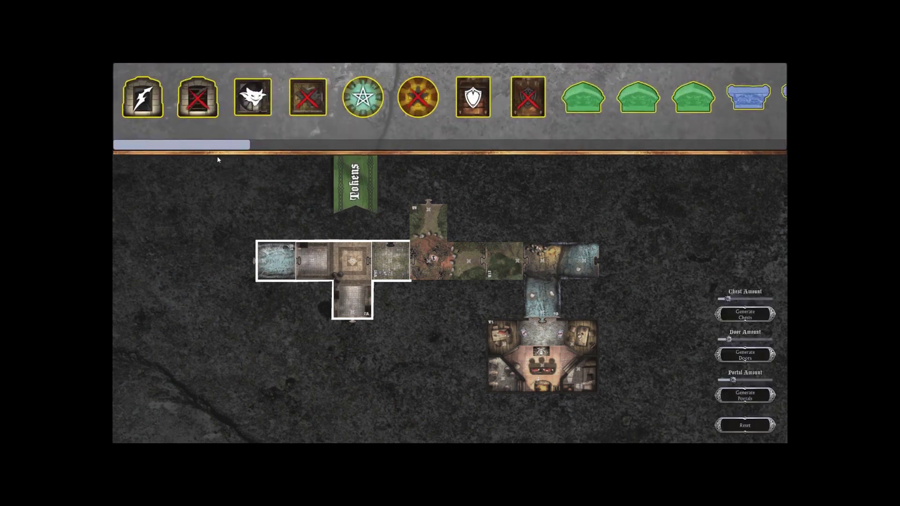
left_click_drag(213, 147, 567, 158)
left_click_drag(572, 109, 422, 273)
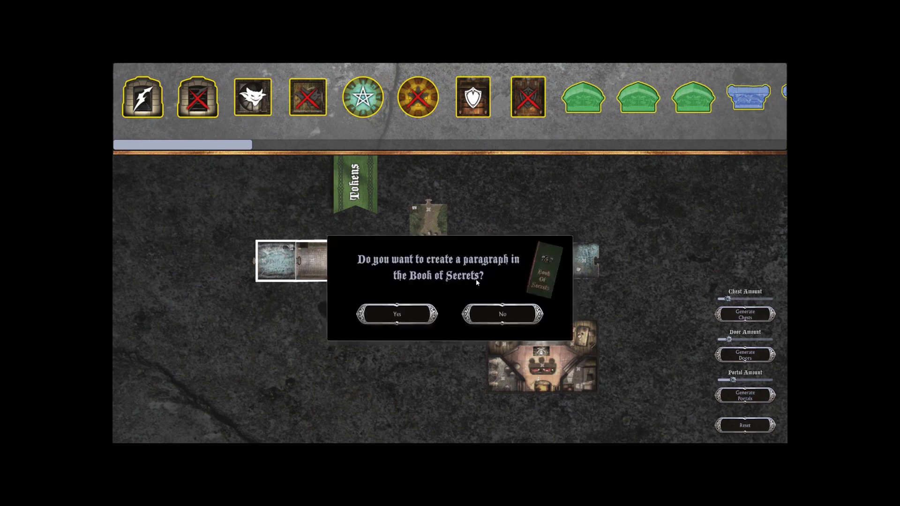
left_click(405, 317)
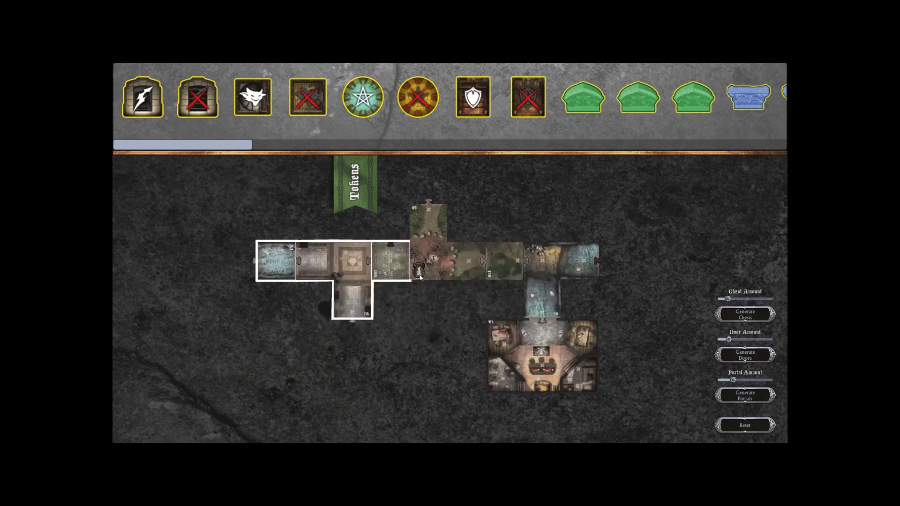
Step: Give the Waypoint 1 paragraph the white exploration colour and the text "This will show the exploration", submit it and close the quest
left_click(349, 198)
left_click(229, 112)
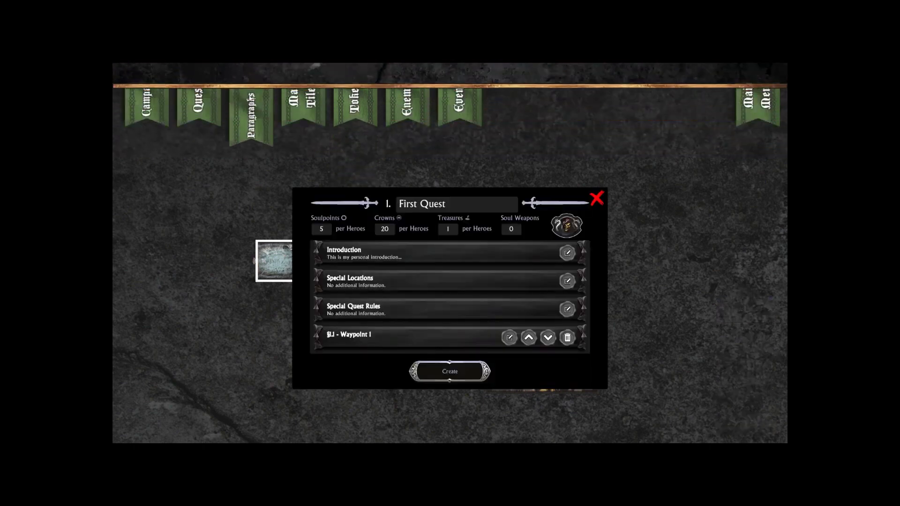
left_click(432, 342)
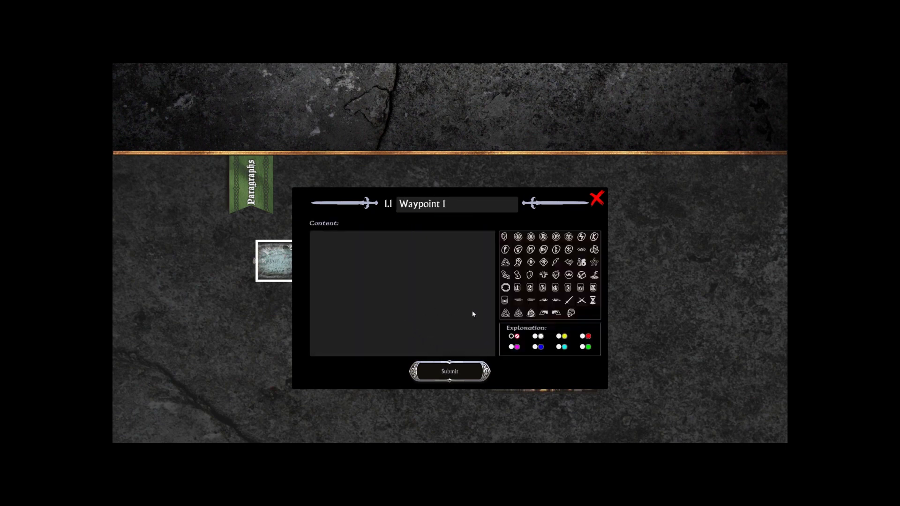
left_click(535, 337)
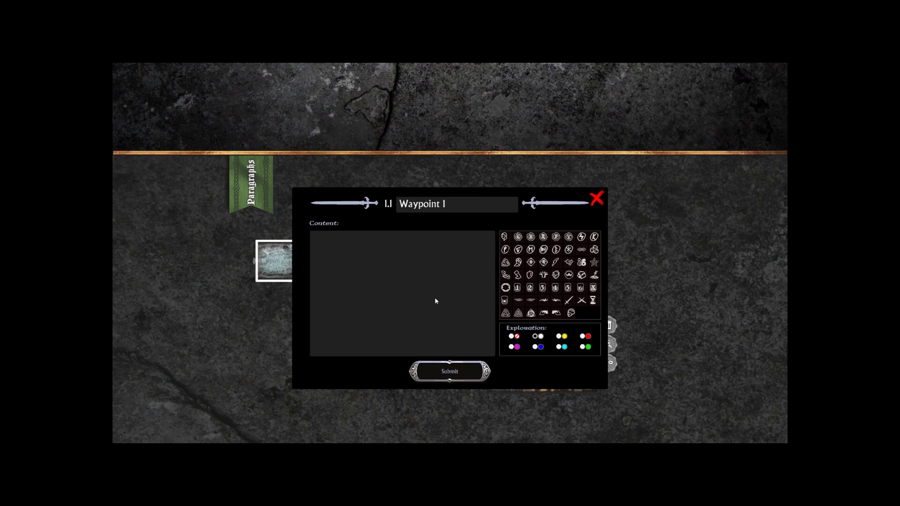
left_click(396, 263)
type("This ")
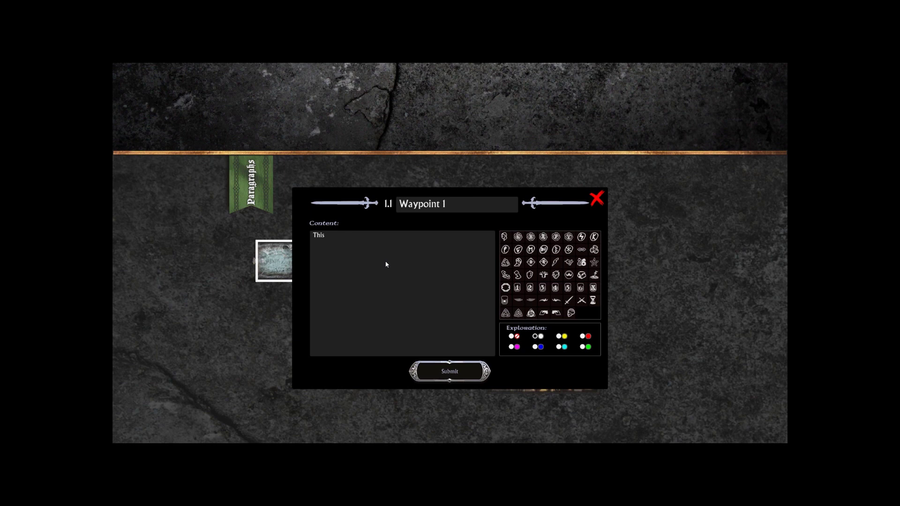
type("will show the exploration")
left_click(448, 372)
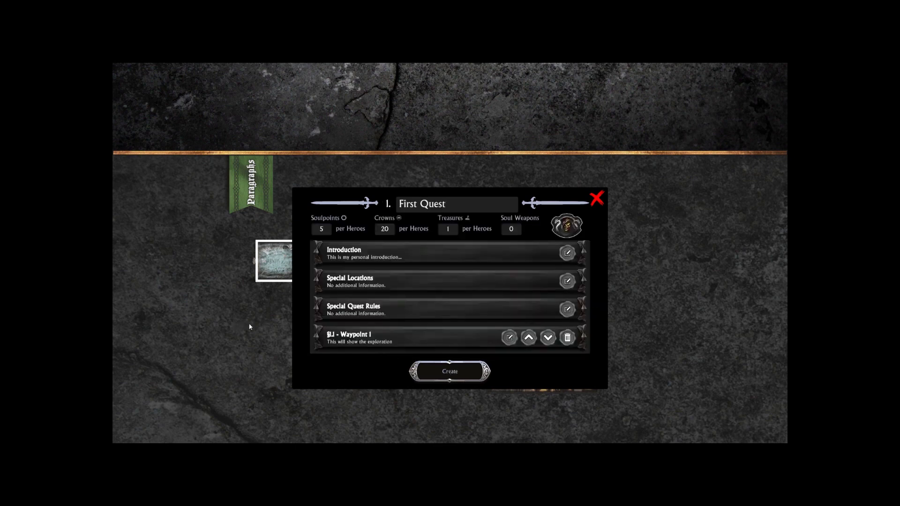
left_click(597, 199)
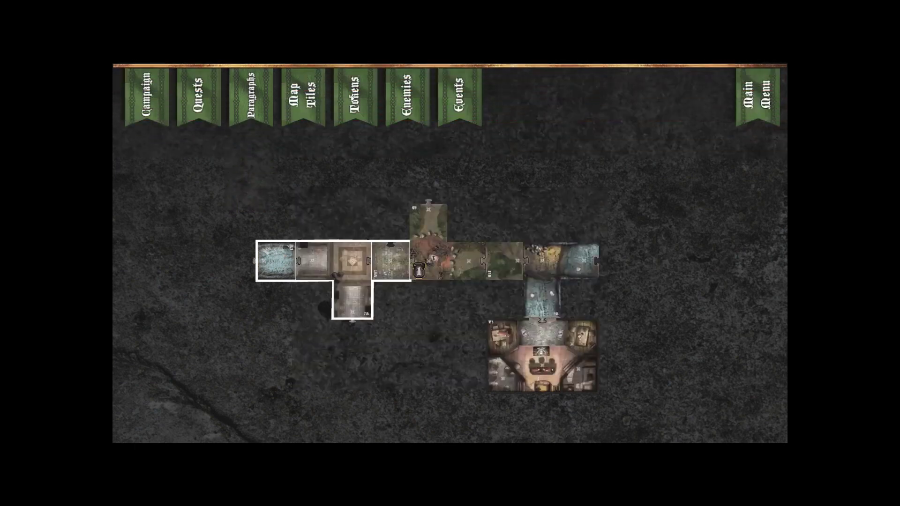
Step: Place the Begin token at the lower centre of the large southern tile and the pentagram token on the northern grass arm
left_click(353, 98)
left_click_drag(210, 149, 375, 152)
left_click_drag(418, 112, 548, 385)
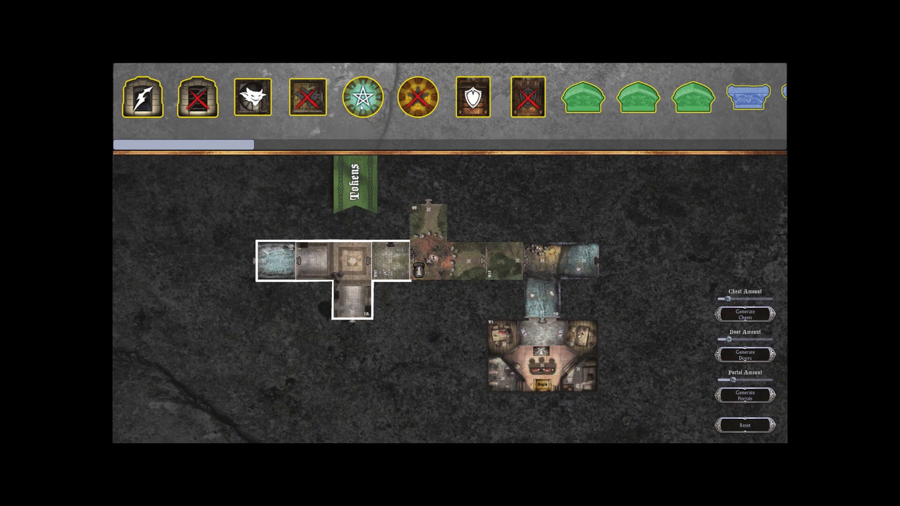
left_click_drag(362, 104, 438, 216)
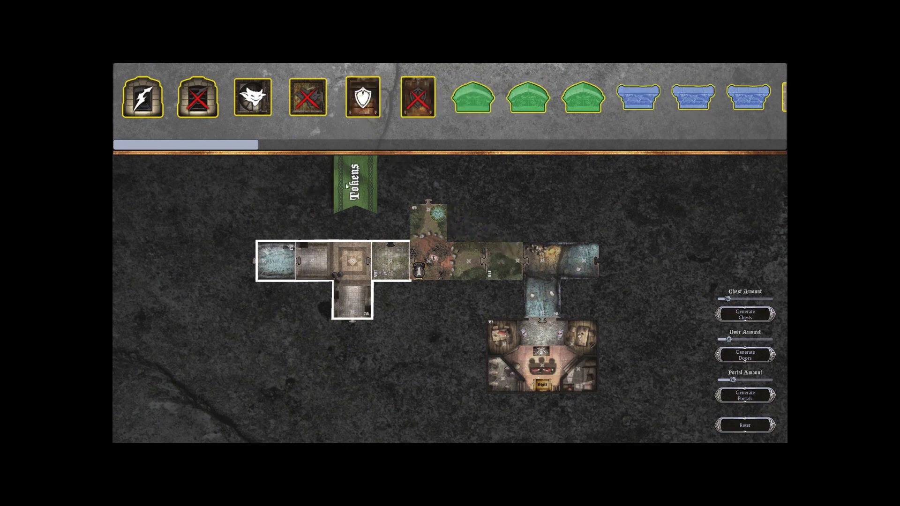
Step: Place the purple shield-shaped token on the eastern water end and the 2+ token on the grass tile east of the junction
left_click_drag(243, 151, 489, 156)
left_click_drag(426, 101, 587, 253)
left_click_drag(263, 149, 528, 170)
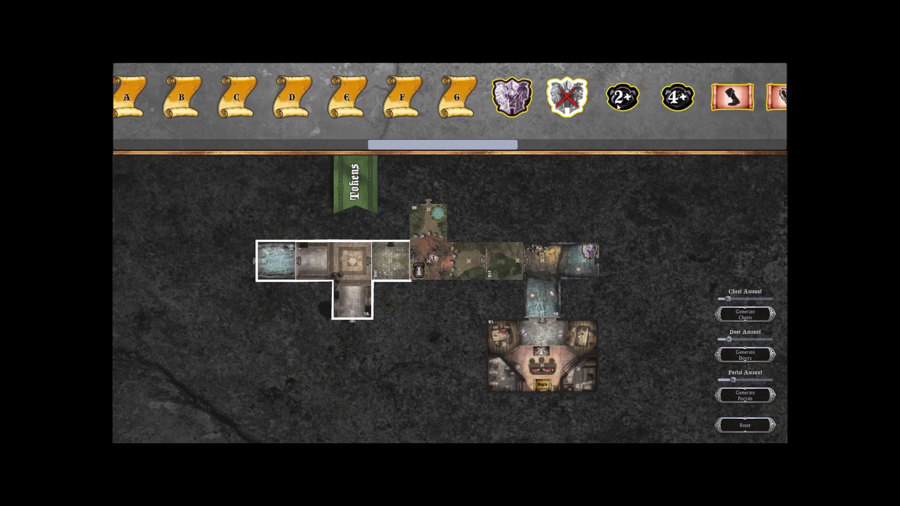
left_click_drag(618, 107, 507, 235)
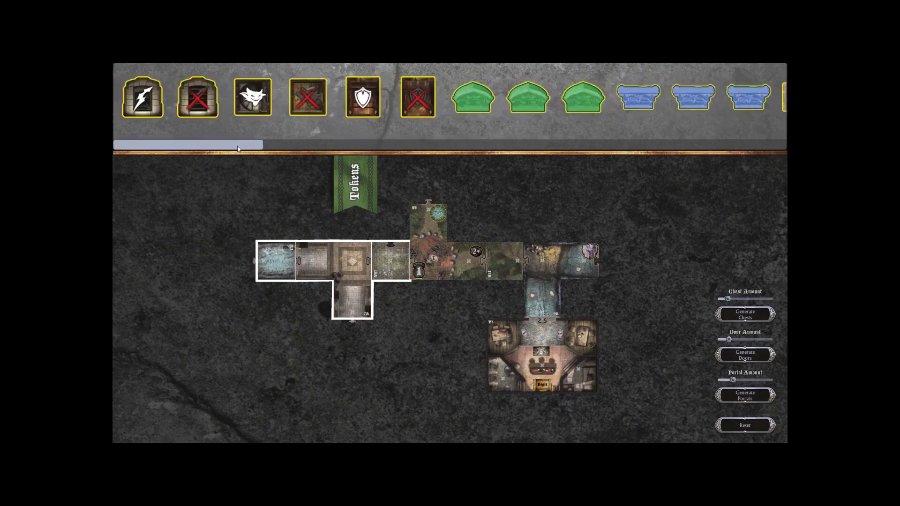
Step: Place one 4+ token below the 2+ token east of the junction and another beside the pentagram token on the northern grass arm
left_click_drag(239, 148, 552, 154)
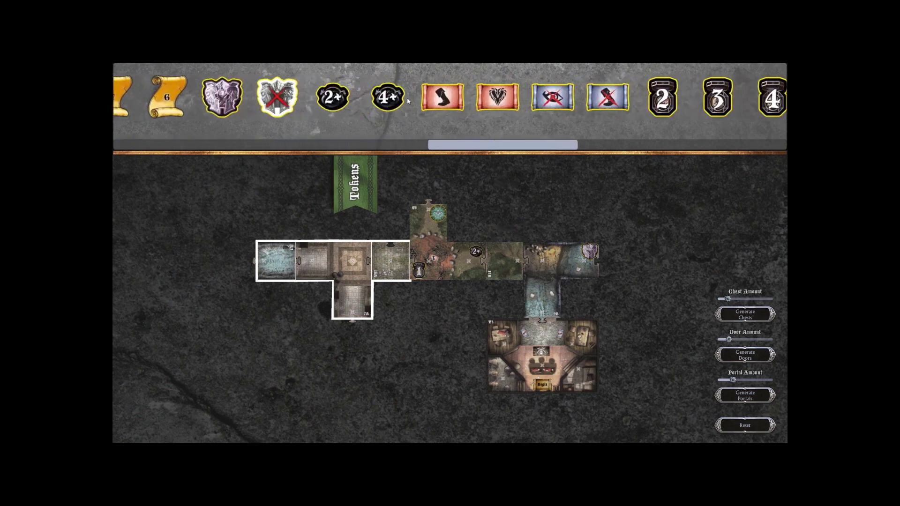
left_click_drag(396, 100, 474, 272)
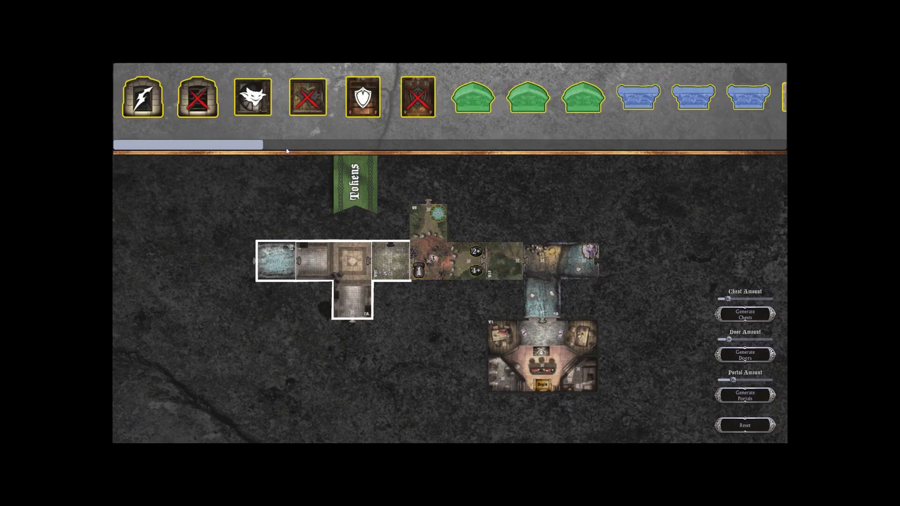
left_click_drag(249, 149, 543, 149)
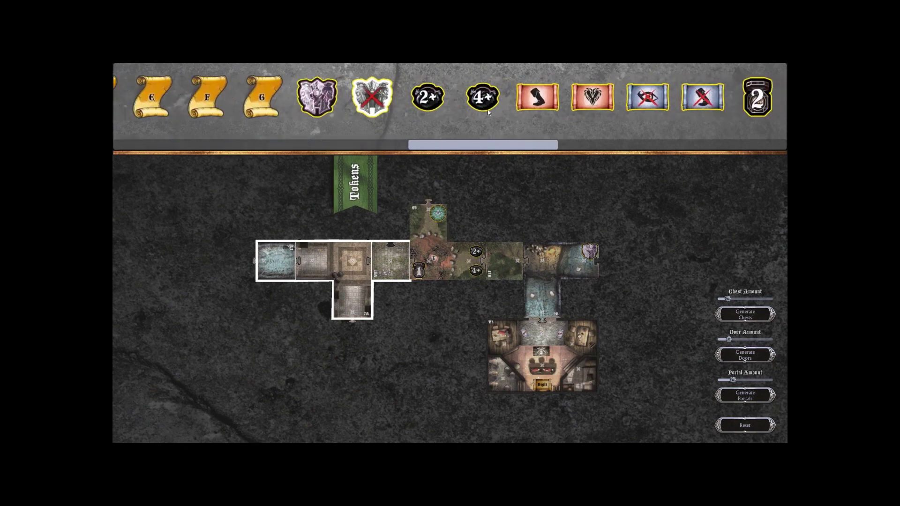
left_click_drag(483, 96, 414, 209)
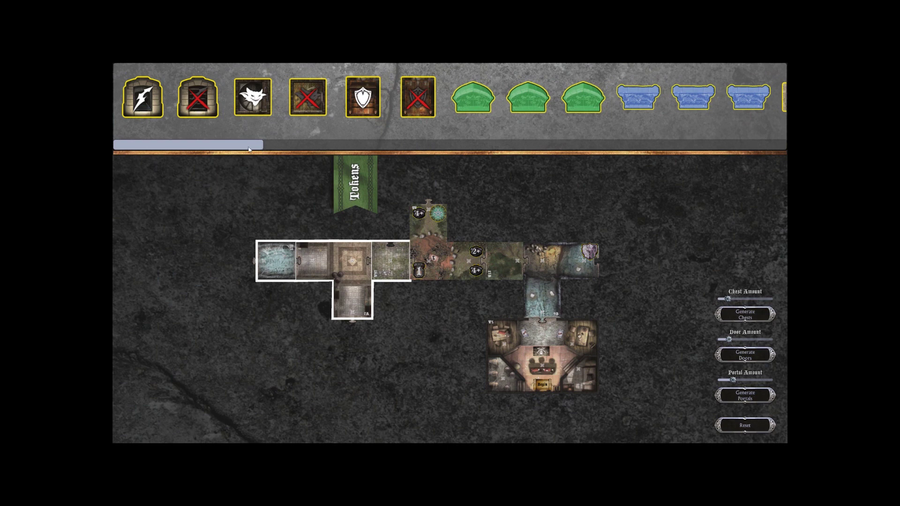
left_click_drag(249, 149, 517, 154)
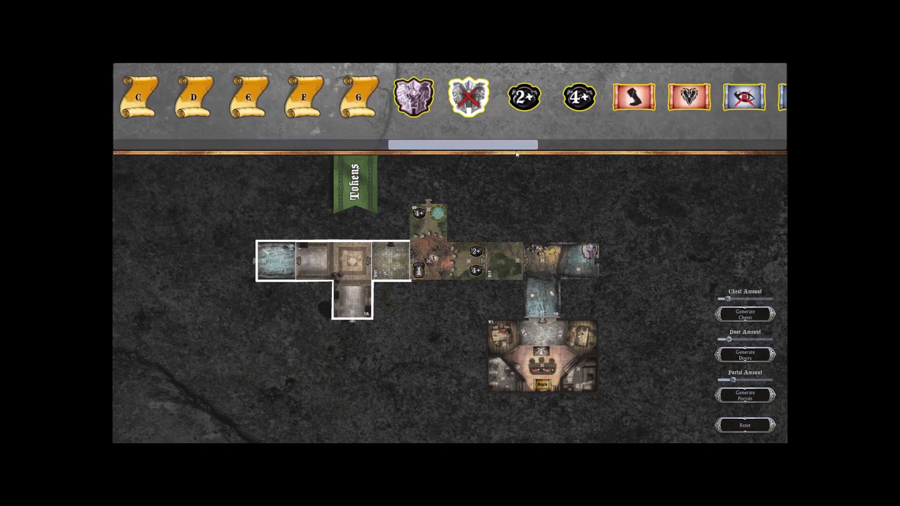
left_click_drag(412, 148, 622, 144)
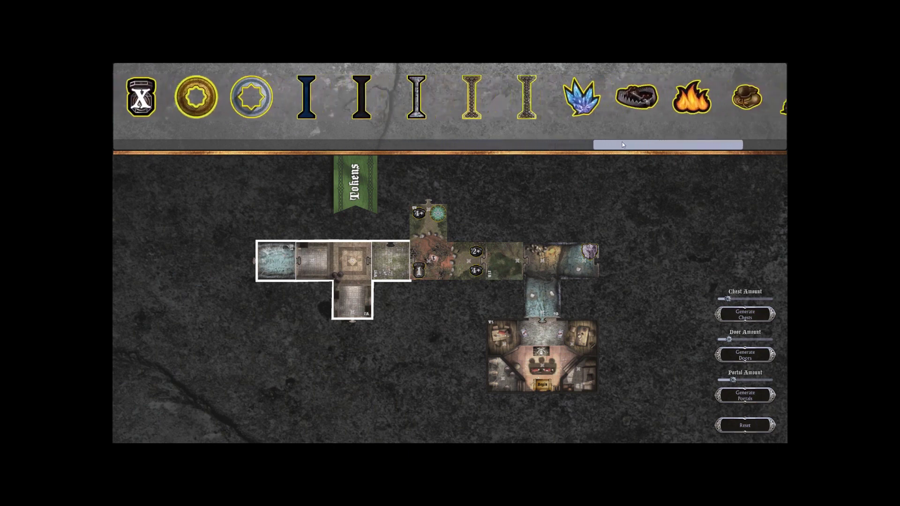
left_click(353, 186)
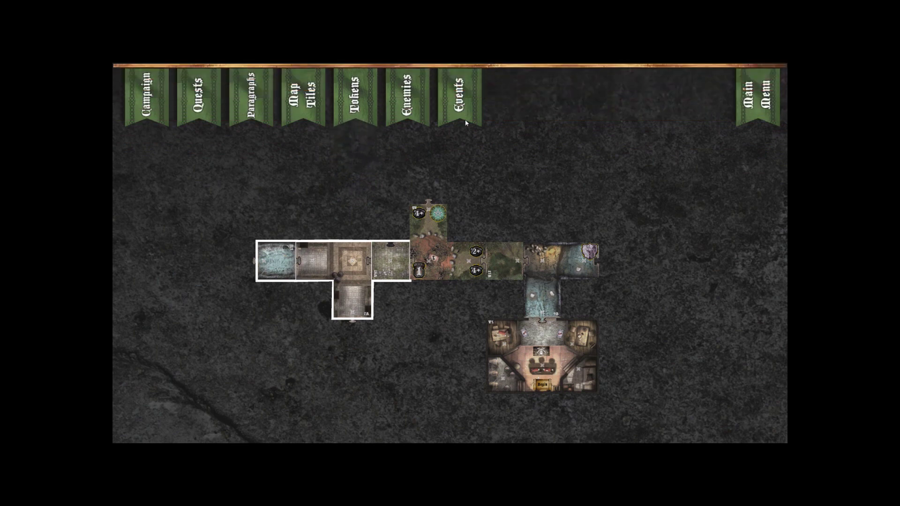
Step: Generate an enemy deck with the Blue, Red and Purple enemy types added and the Overall Enemy Challenge raised to about two thirds
left_click(404, 97)
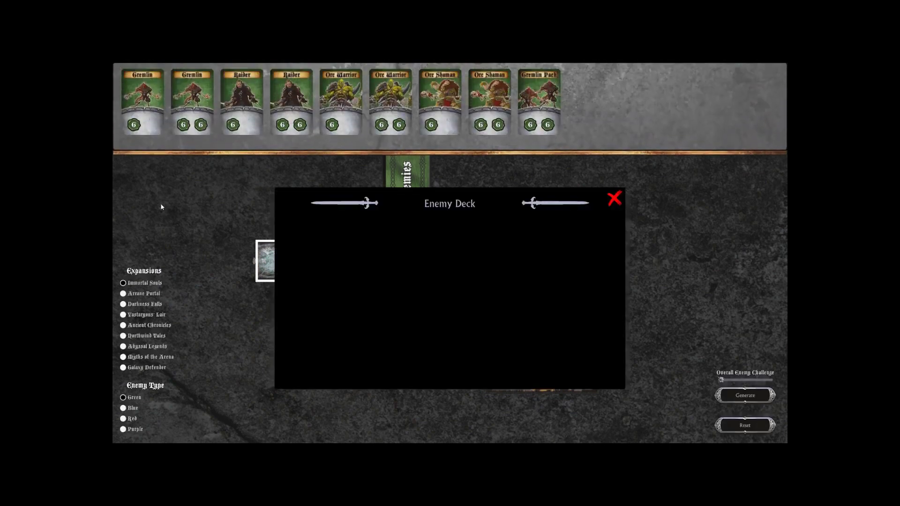
left_click(124, 408)
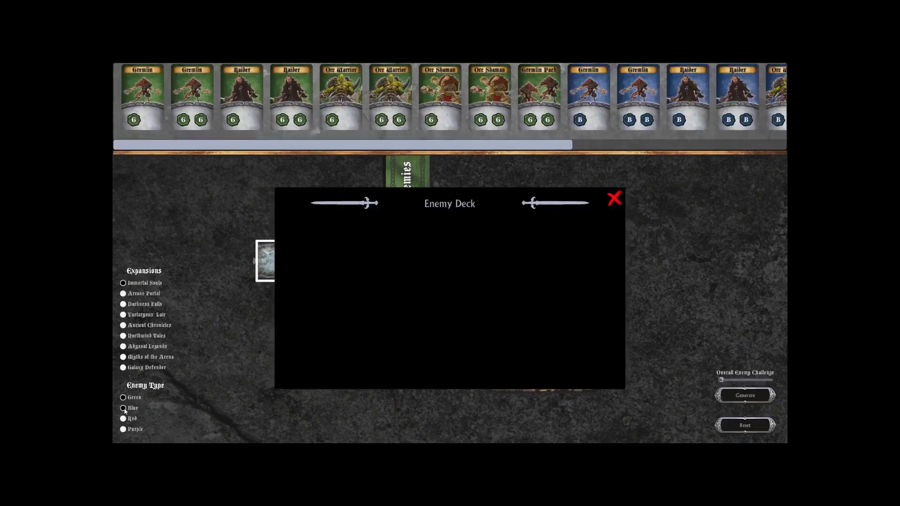
left_click(123, 418)
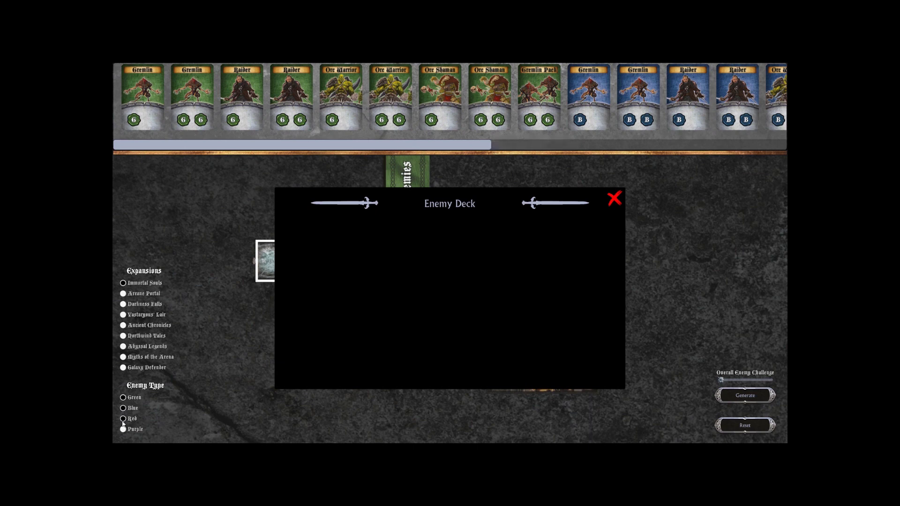
left_click(123, 429)
left_click_drag(720, 380, 767, 379)
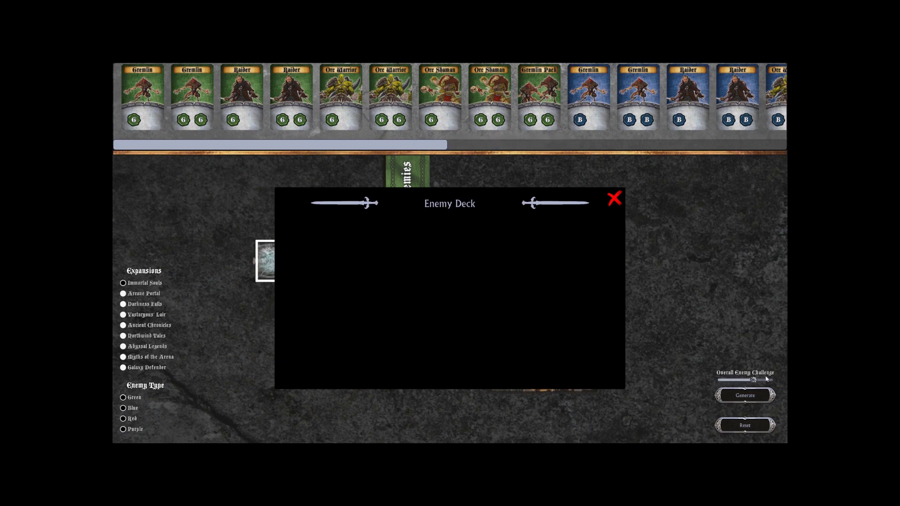
left_click(745, 398)
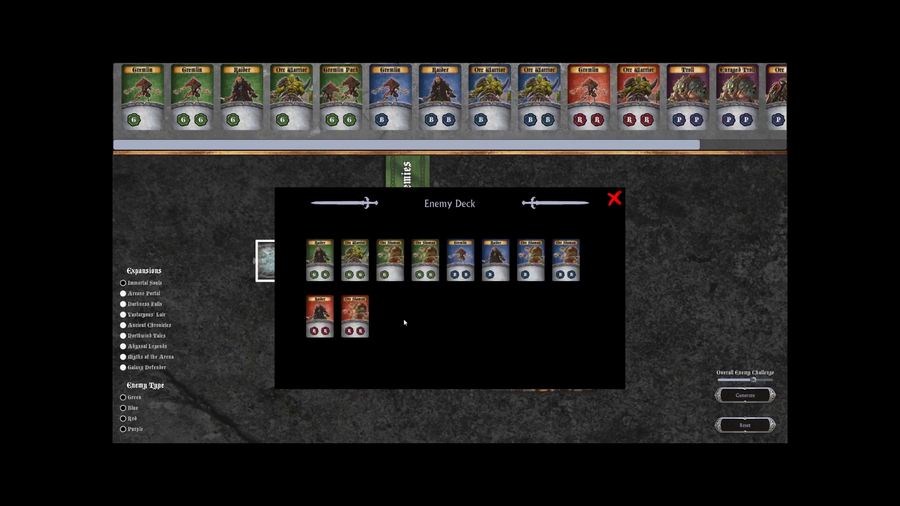
Step: Replace both green Orc Shamans in the enemy deck with the one-die blue Gremlin, two-dice blue Orc Warrior, two-dice green Gremlin and Troll
left_click(425, 264)
left_click(389, 271)
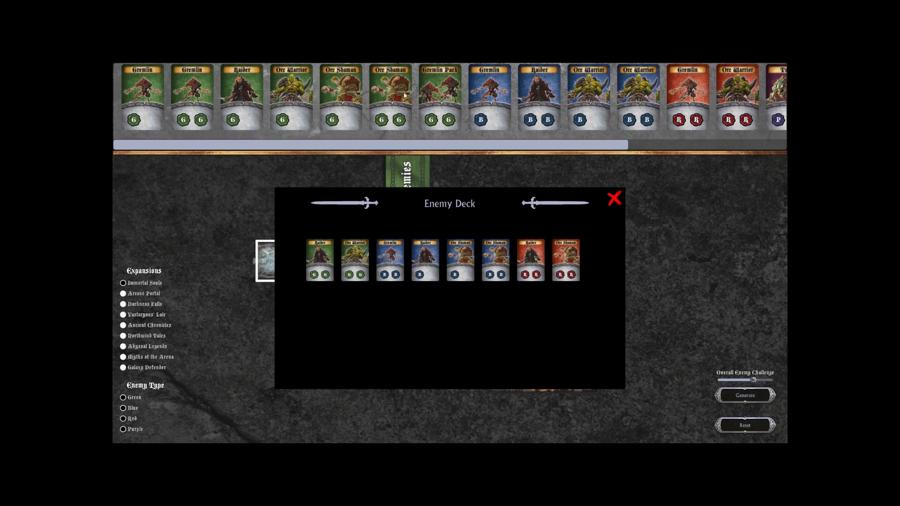
left_click(477, 96)
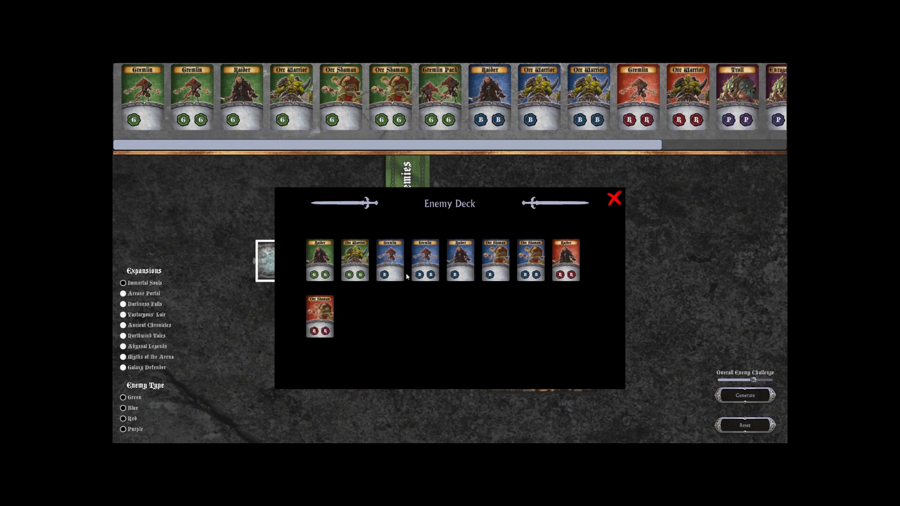
left_click(589, 82)
left_click(196, 92)
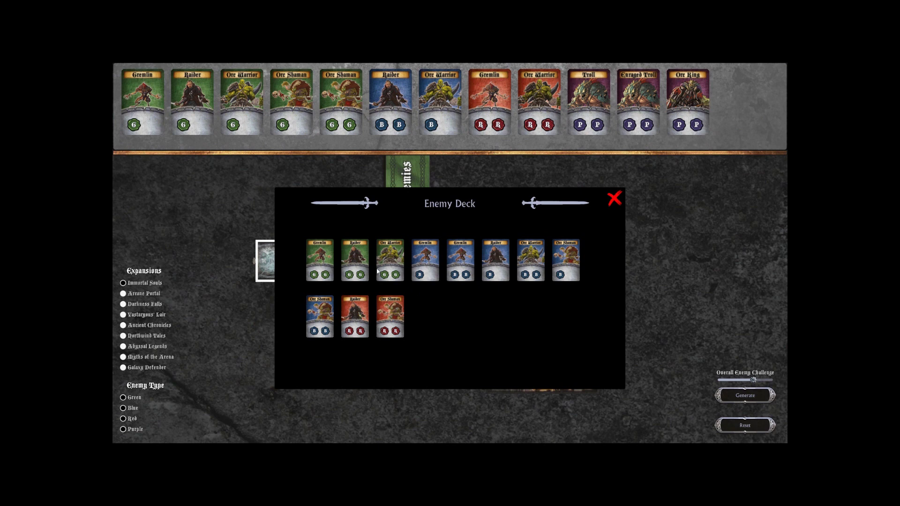
left_click(582, 110)
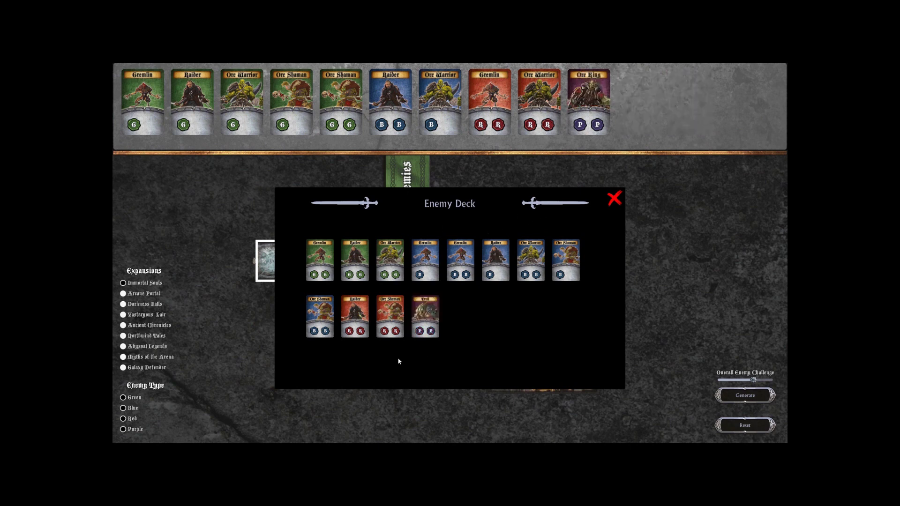
Step: Remove the green Raider, the green Gremlin and the Troll from the enemy deck and switch to the event deck
left_click(346, 267)
left_click(317, 258)
left_click(355, 317)
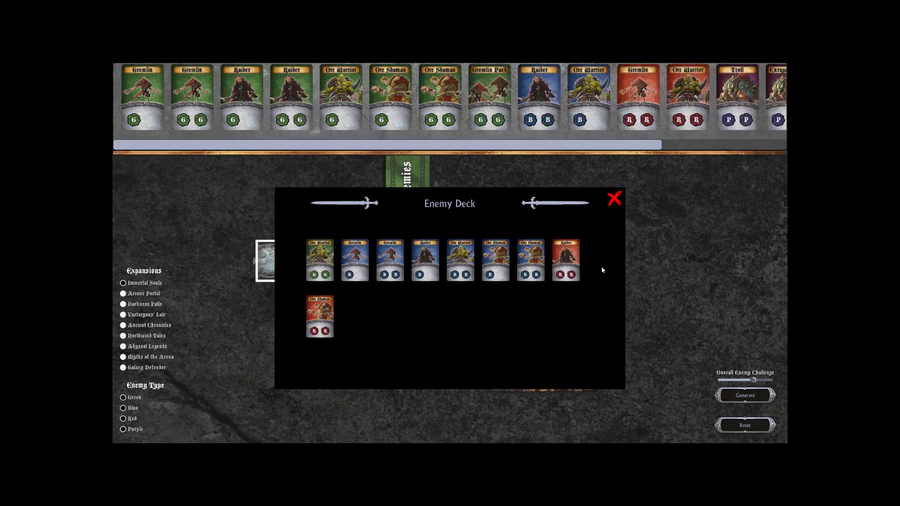
left_click(616, 202)
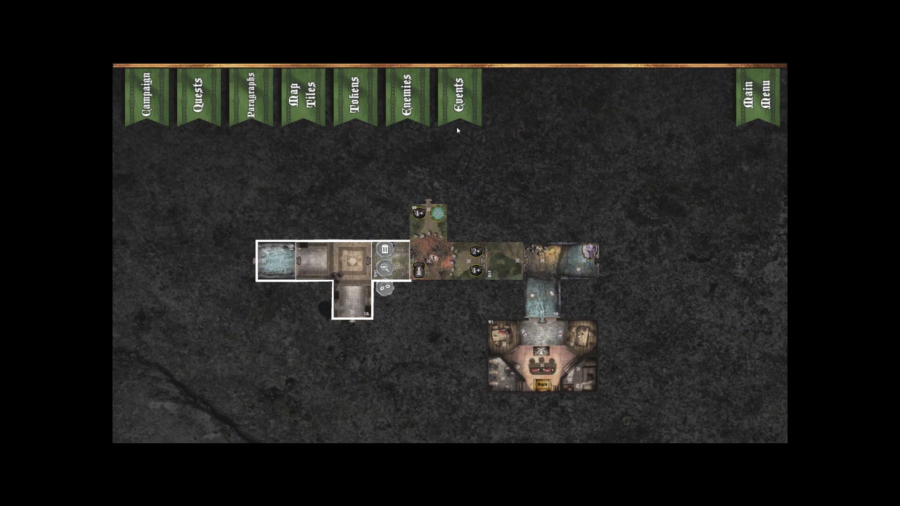
left_click(460, 96)
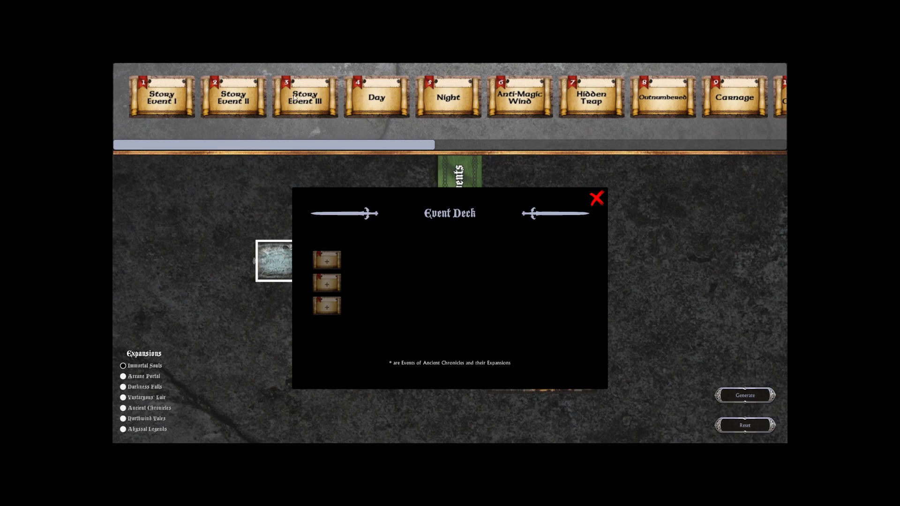
Step: Try grouping events 7, 9 and 11 as a shuffle in the event deck's first column, and clear those slots again
left_click(600, 102)
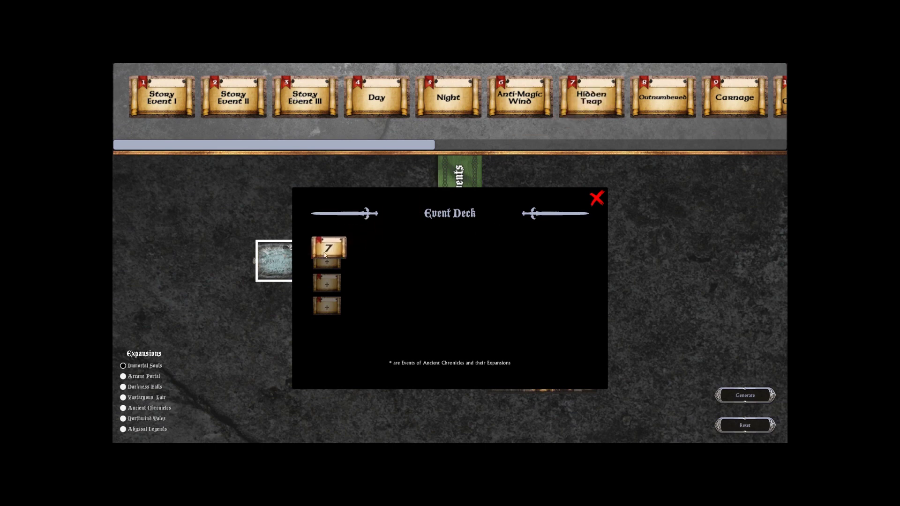
left_click(647, 110)
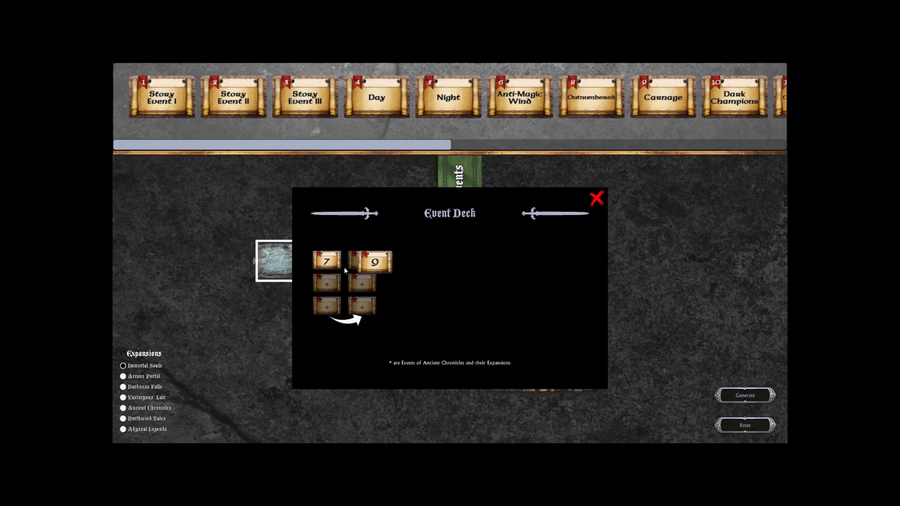
left_click(732, 98)
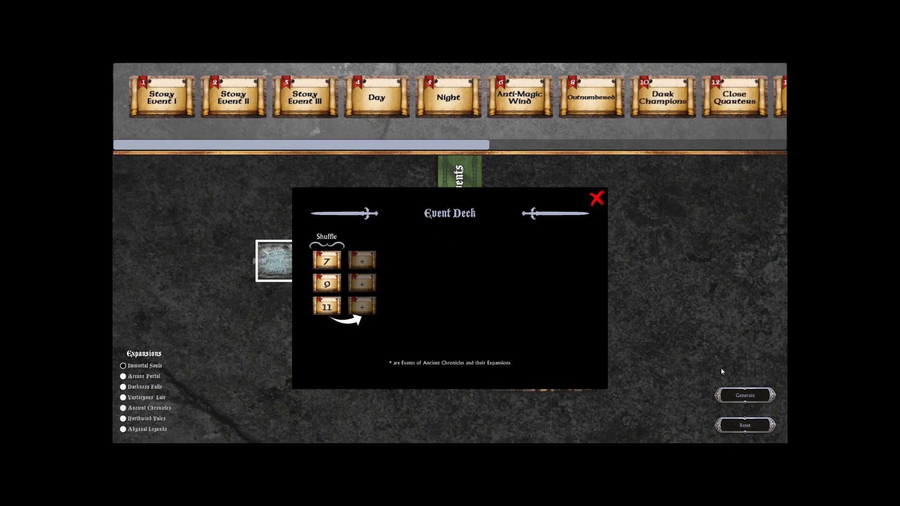
left_click(327, 262)
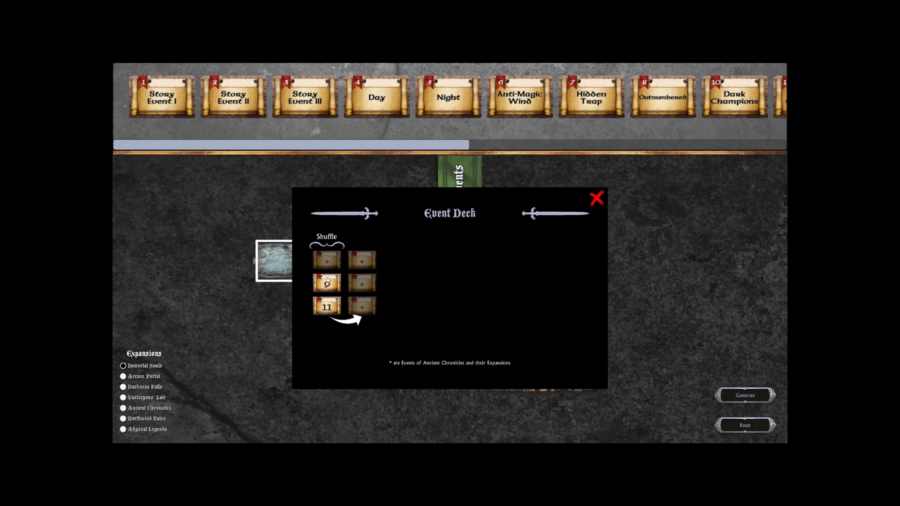
left_click(328, 283)
left_click(328, 305)
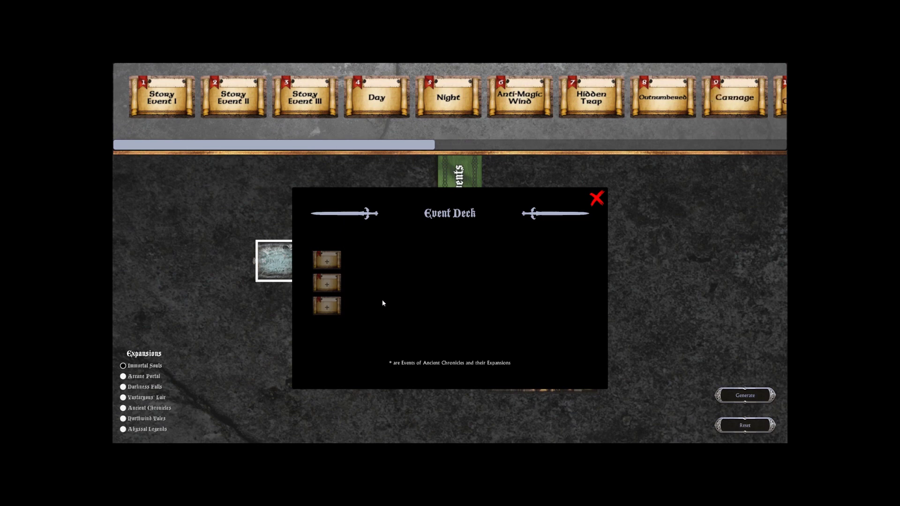
Step: Generate the event deck and remove the cards in its third and second columns
left_click(755, 395)
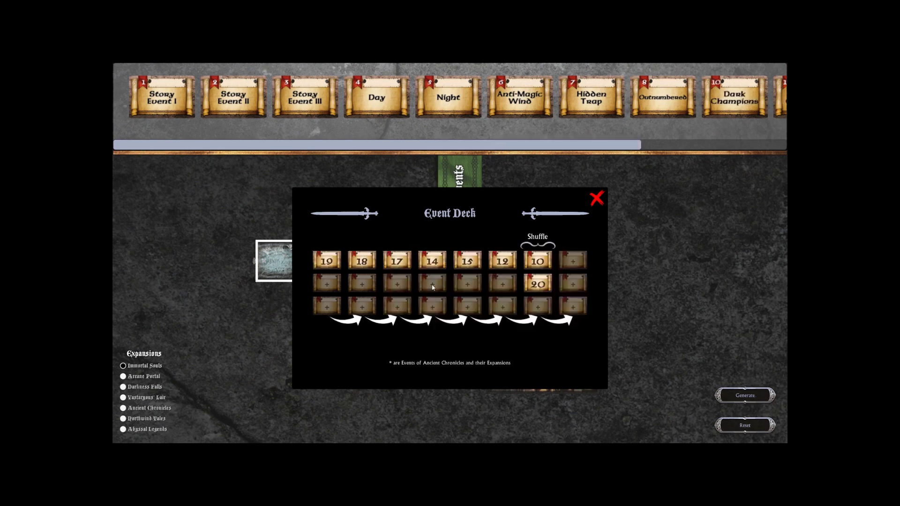
left_click(402, 267)
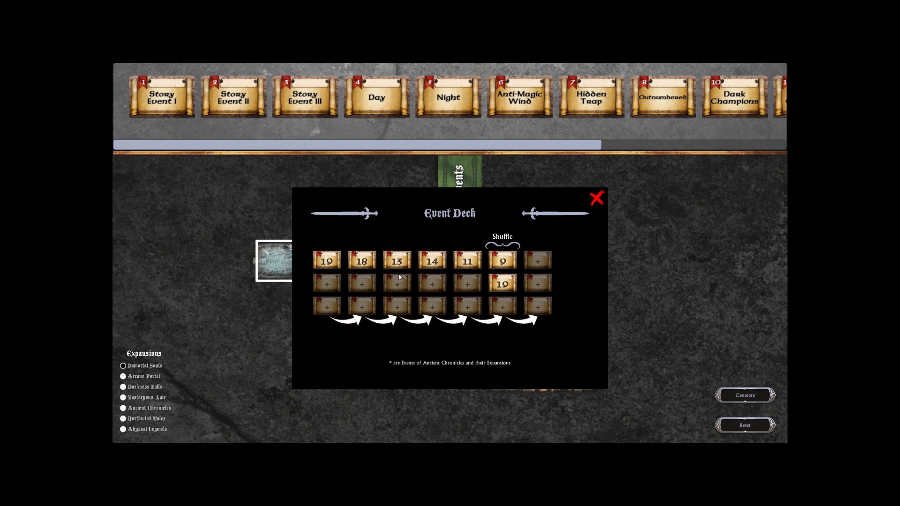
left_click(368, 261)
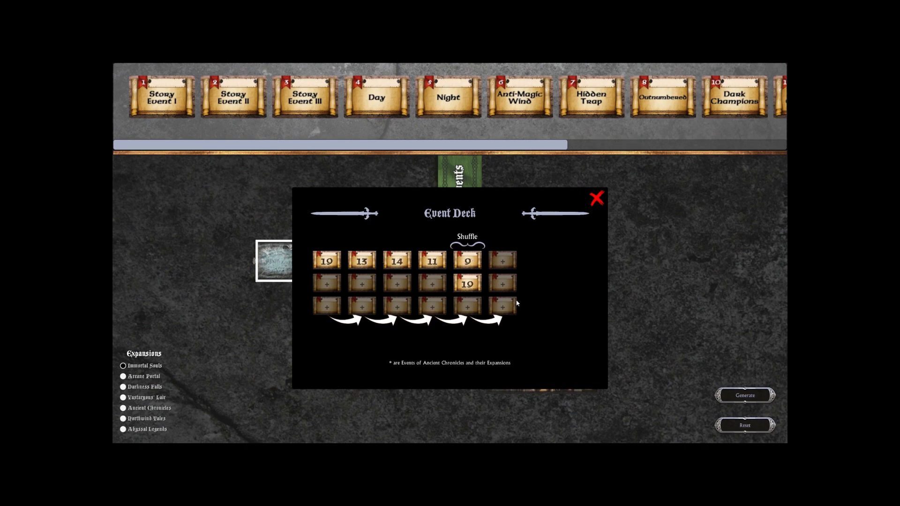
Step: Add the Night event below event 13 and the Day event to the last column's shuffle group, and close the event deck
left_click_drag(455, 100, 362, 285)
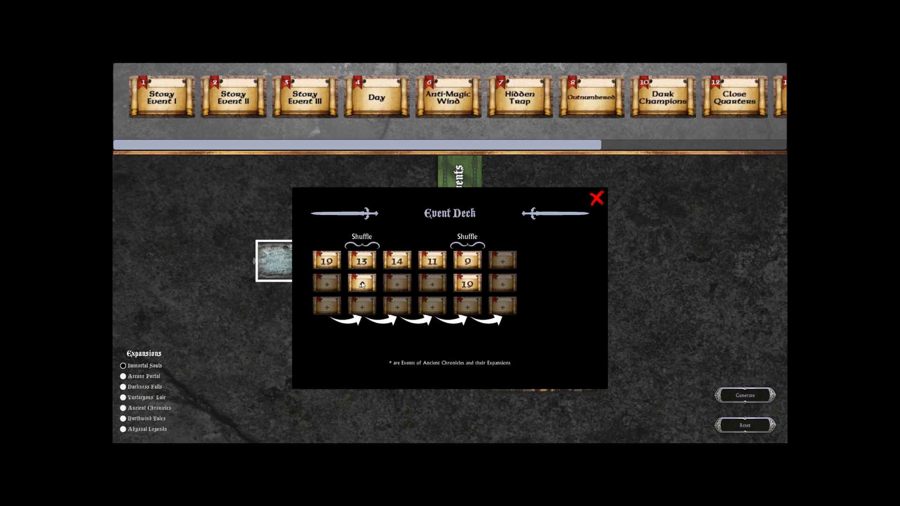
left_click_drag(376, 97, 467, 307)
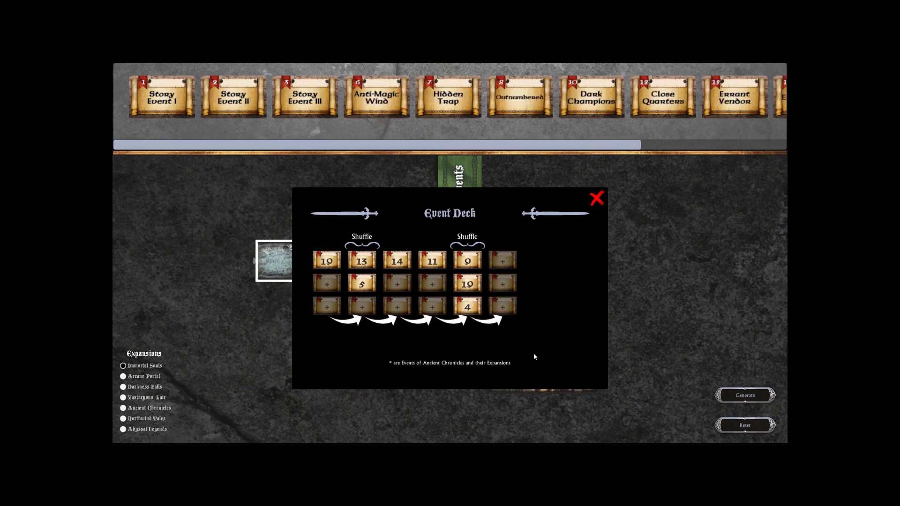
left_click(598, 200)
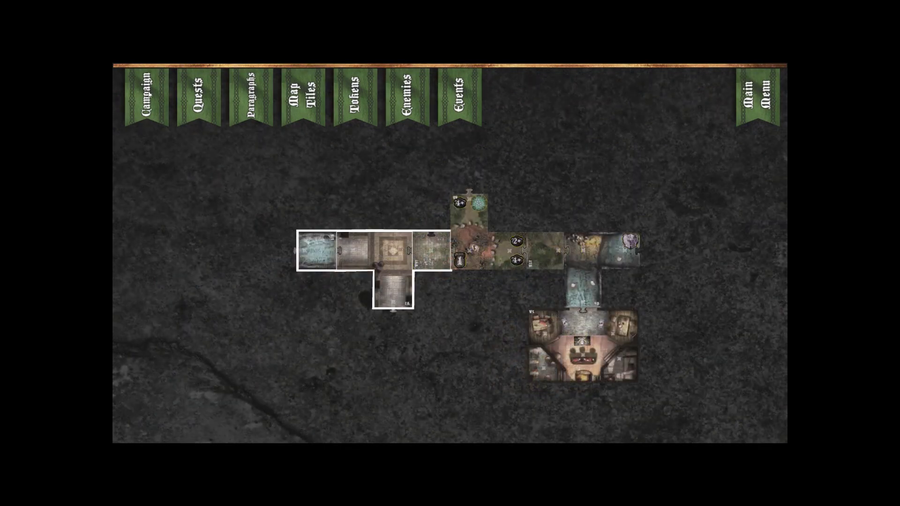
Step: Open the Test Campaign book and examine its cover, First Quest values, enemy and event decks, quest setup map, introduction and Waypoint 1 paragraph
left_click(142, 94)
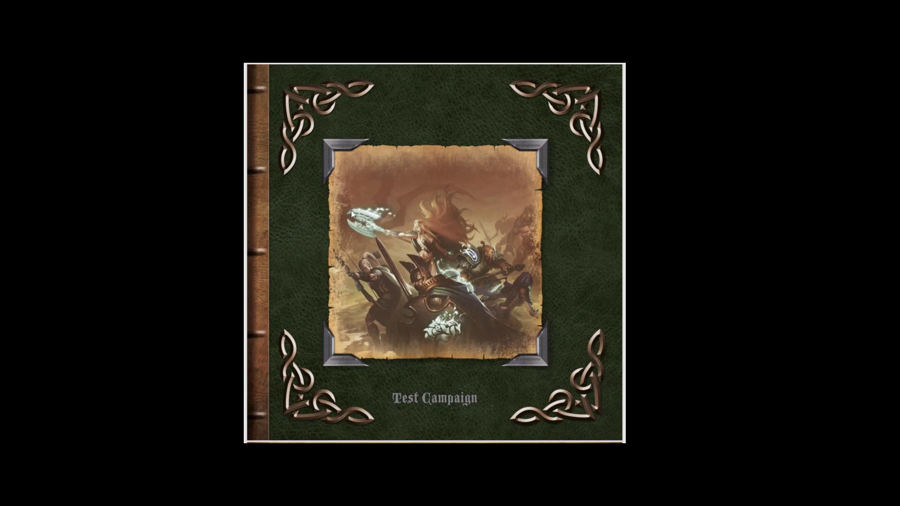
scroll(302, 206, "down", 5)
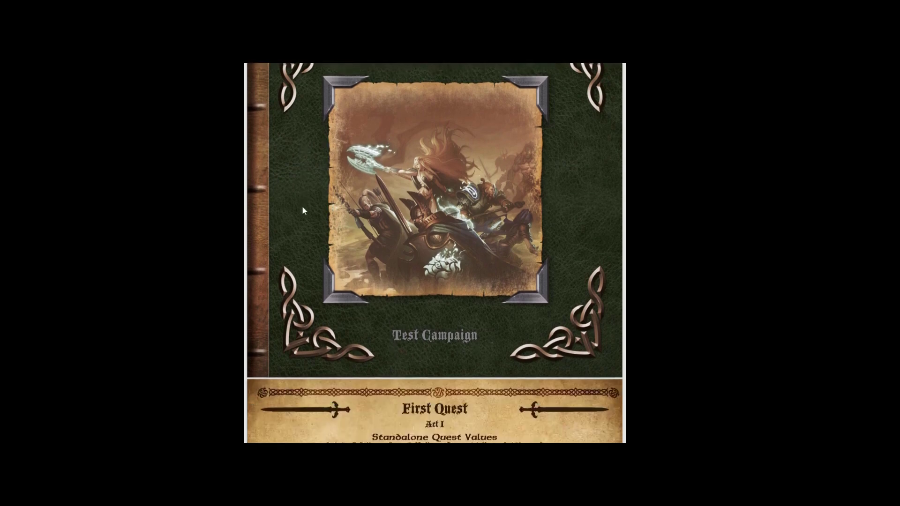
scroll(277, 208, "down", 1)
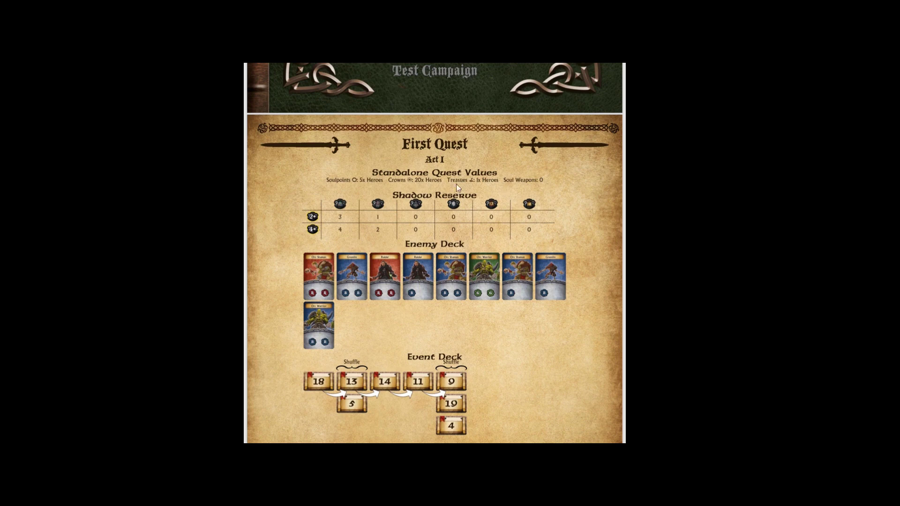
scroll(302, 194, "down", 1)
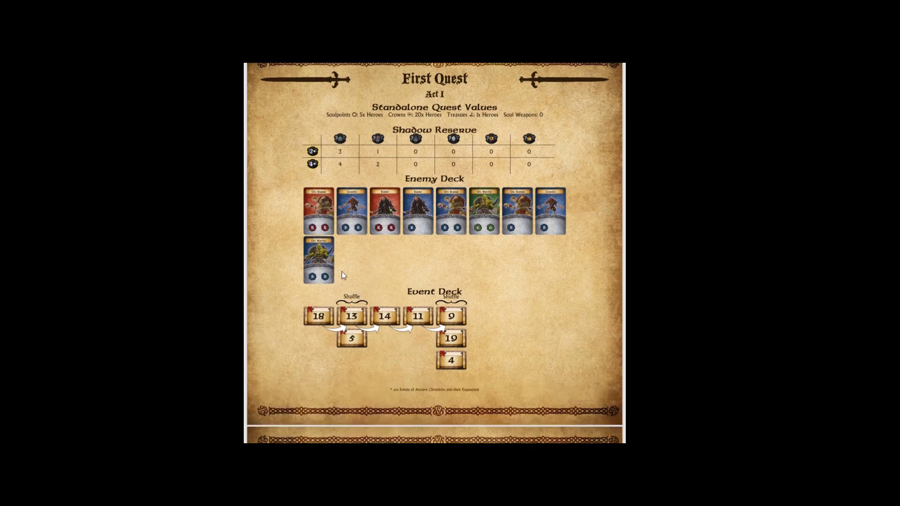
scroll(342, 274, "down", 1)
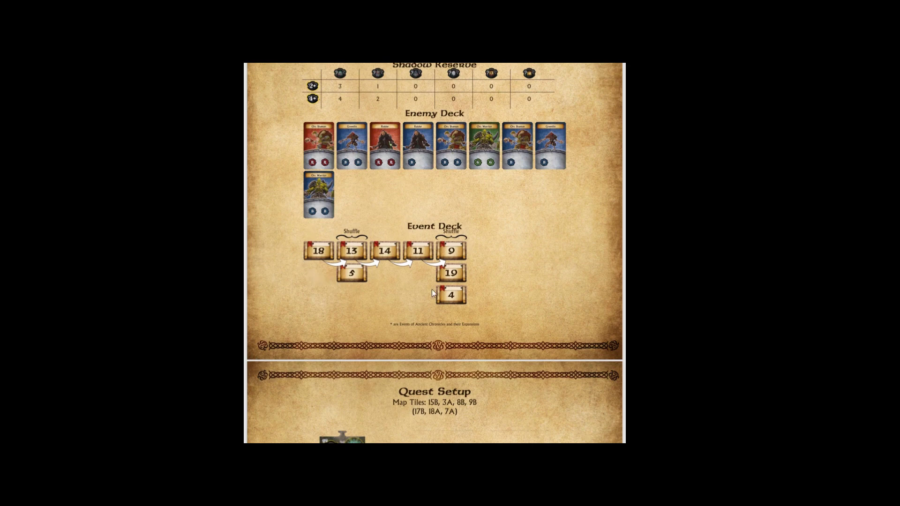
scroll(375, 245, "down", 3)
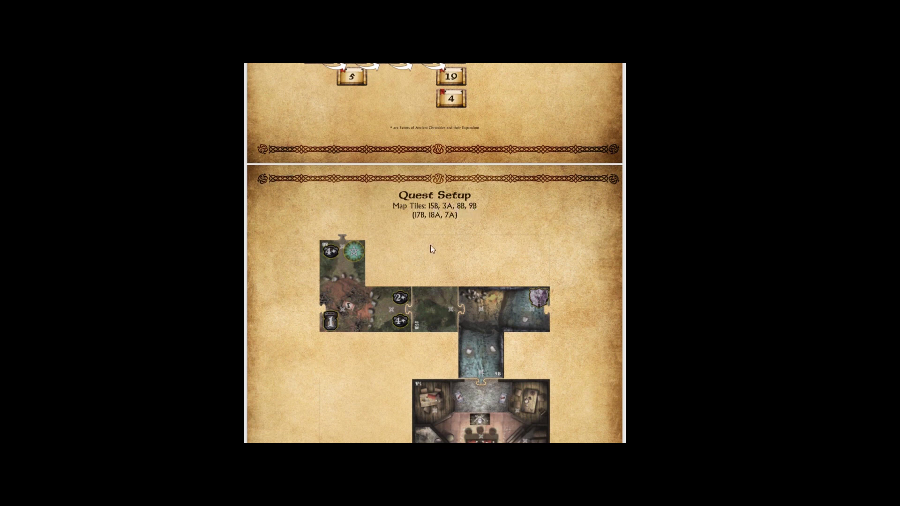
scroll(430, 246, "down", 3)
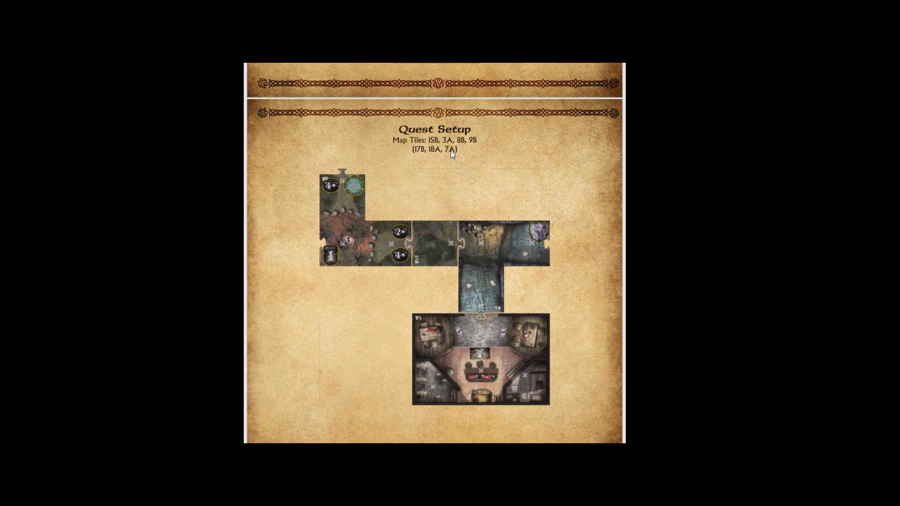
scroll(447, 163, "down", 5)
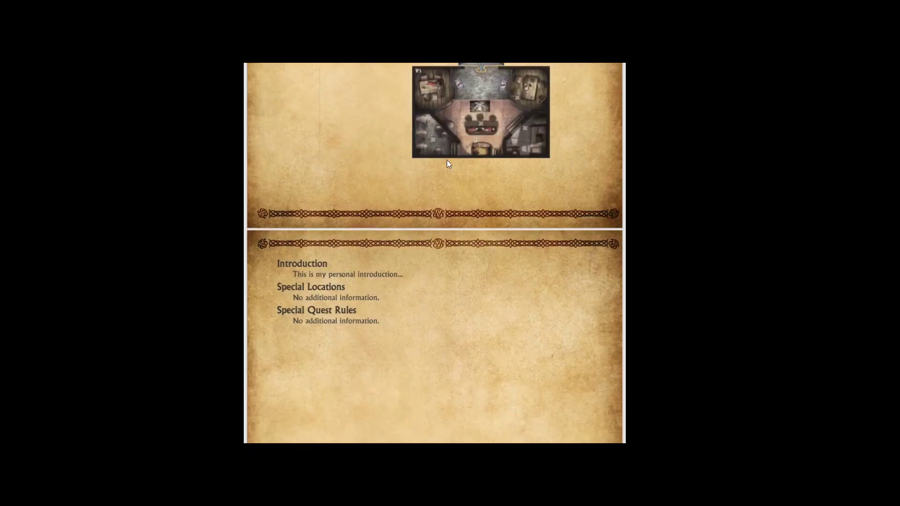
scroll(447, 163, "down", 1)
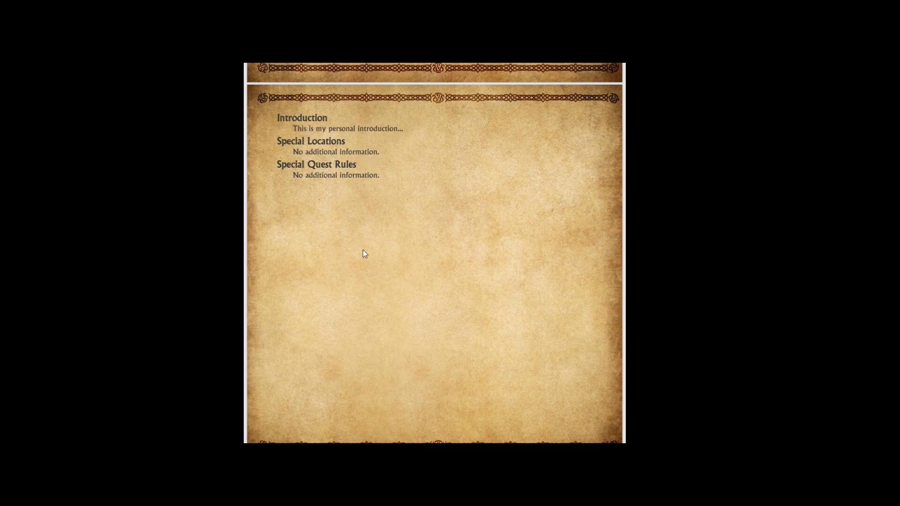
scroll(363, 250, "down", 2)
scroll(330, 123, "down", 5)
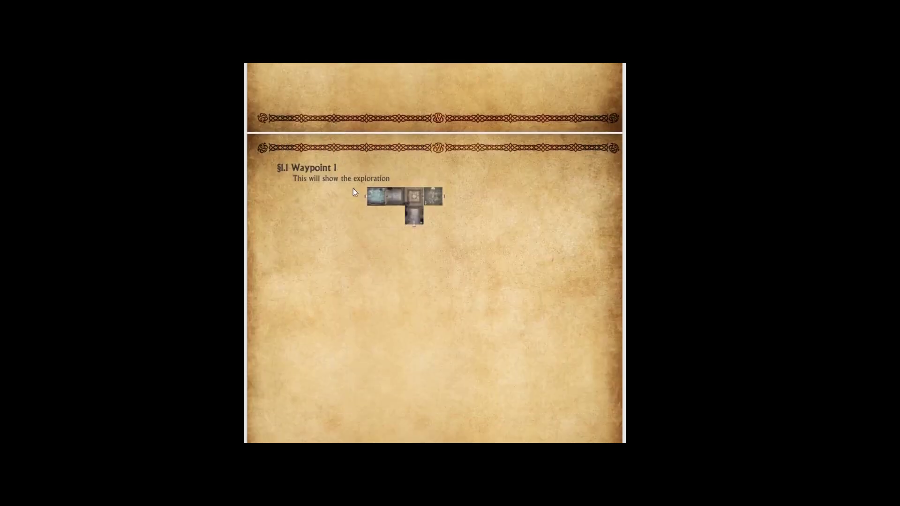